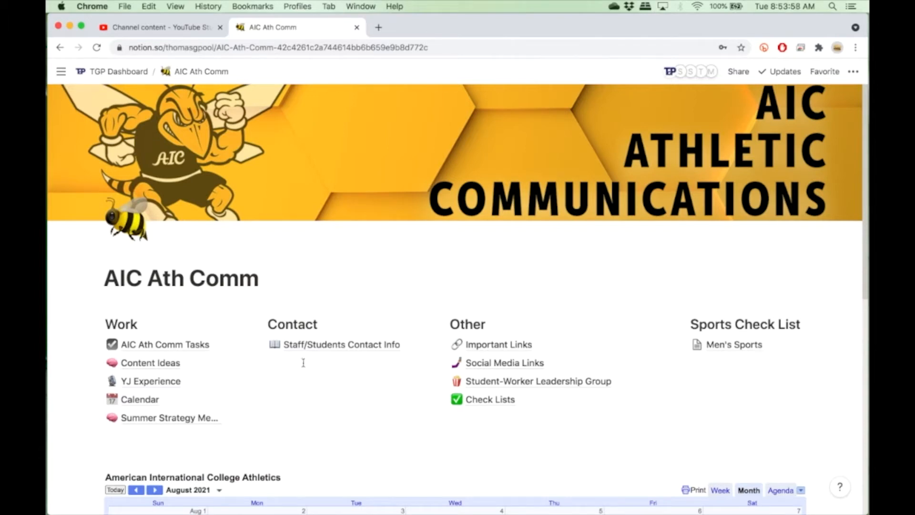
Open the AIC Ath Comm Tasks database and switch it to the Thomas table view.
left_click(178, 349)
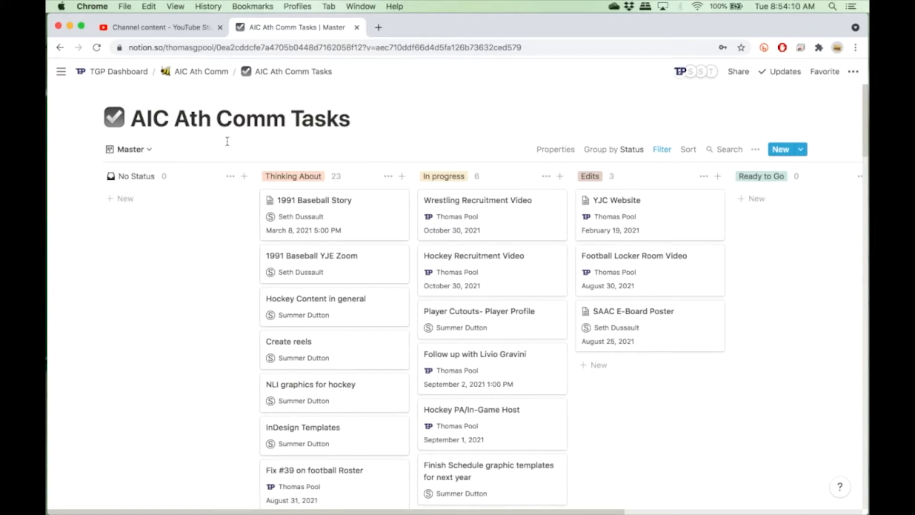
left_click(150, 151)
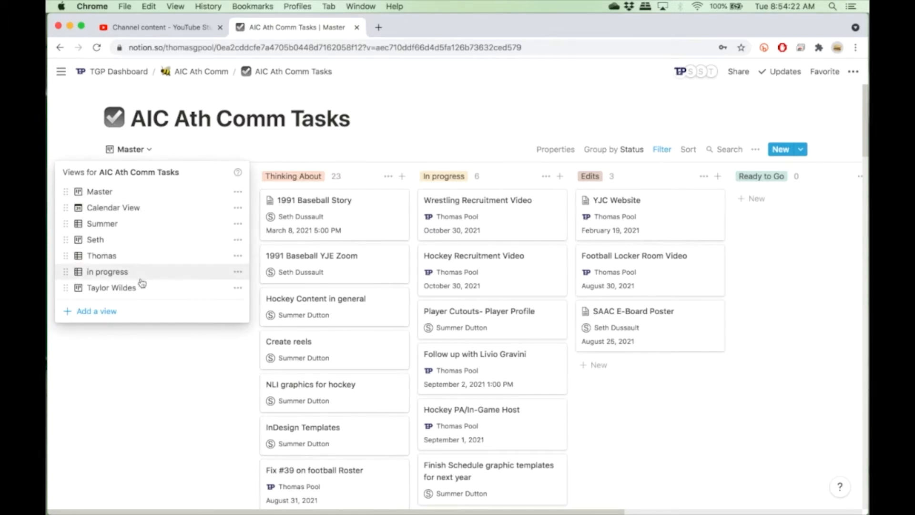
left_click(146, 255)
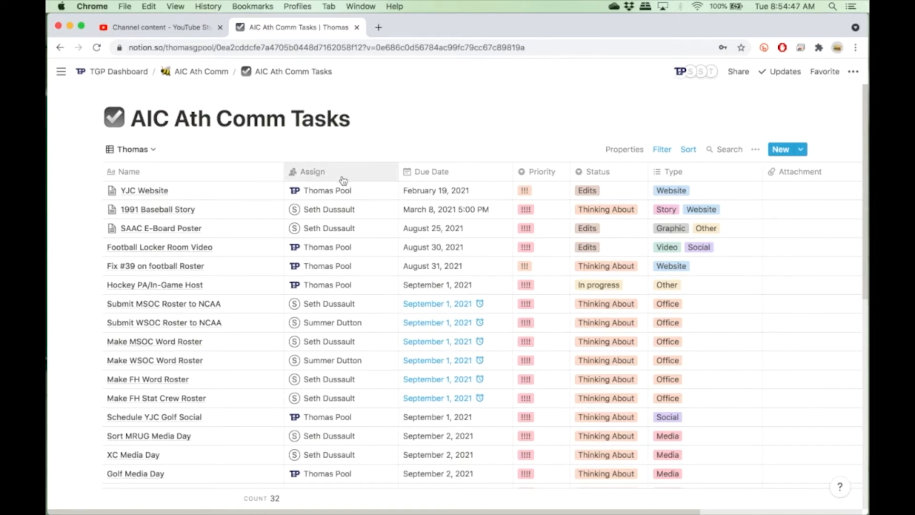
Inspect the Assign, Priority and Status options of the YJC Website task without changing them.
left_click(357, 192)
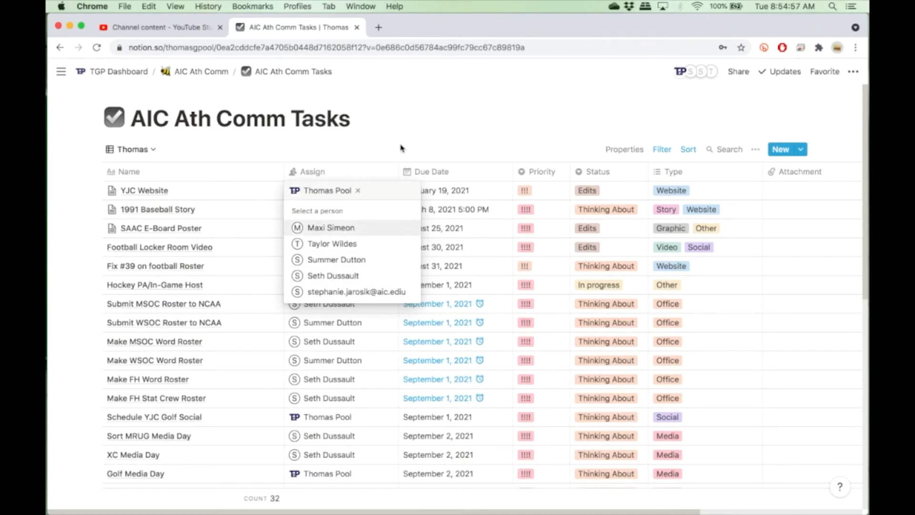
key("Escape")
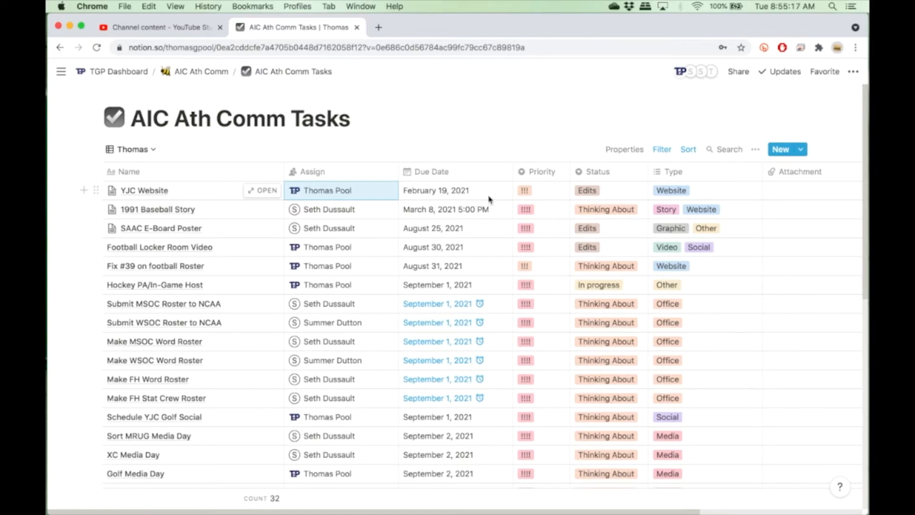
left_click(532, 194)
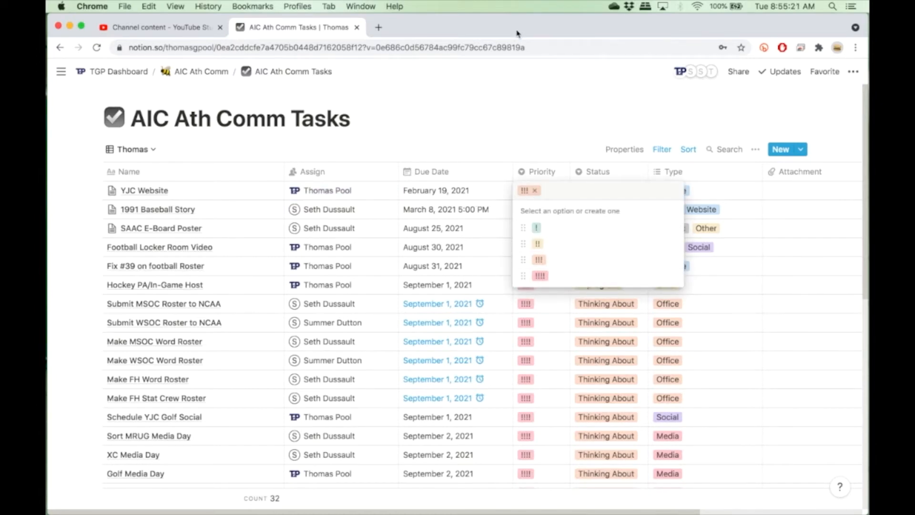
key("Escape")
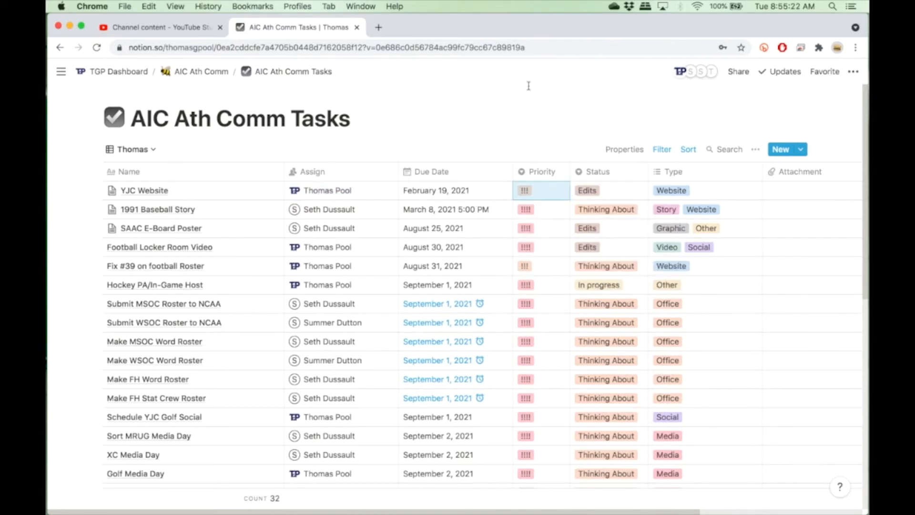
left_click(597, 194)
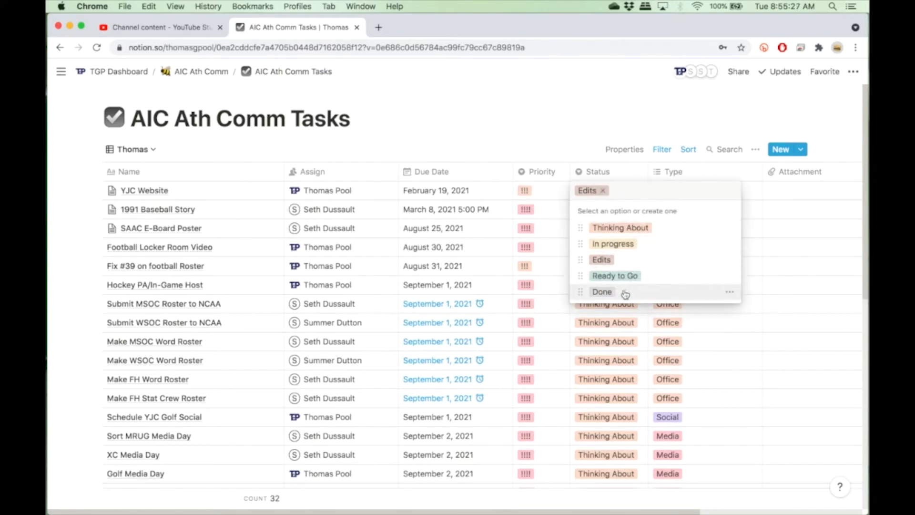
key("Escape")
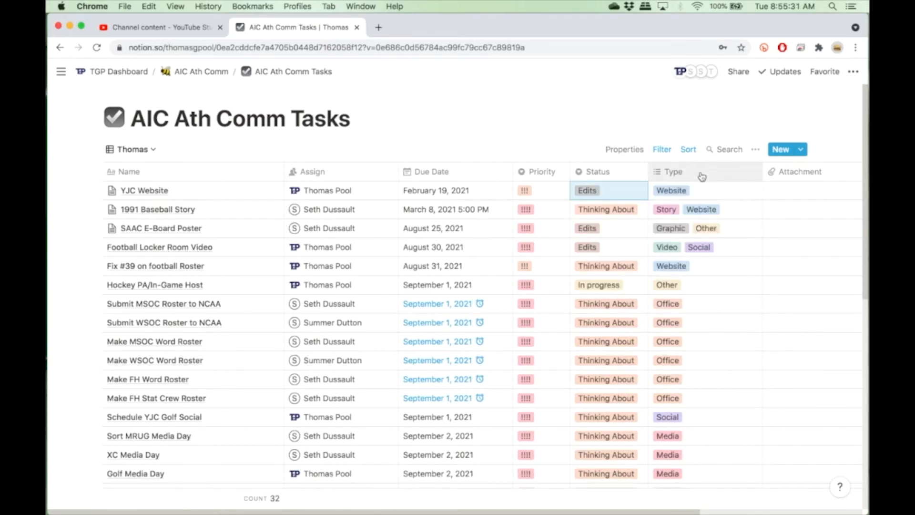
Inspect the Type options and the Attachment upload choices for the YJC Website task.
scroll(702, 177, "left", 3)
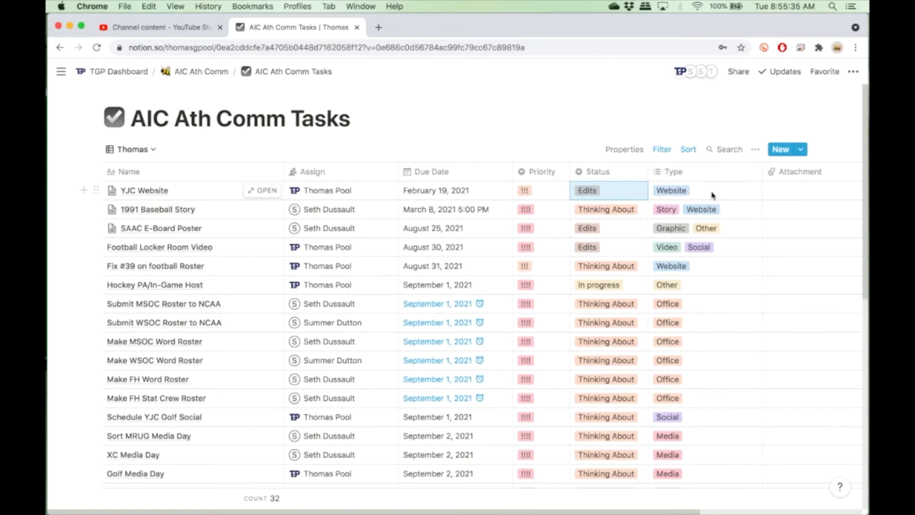
left_click(712, 193)
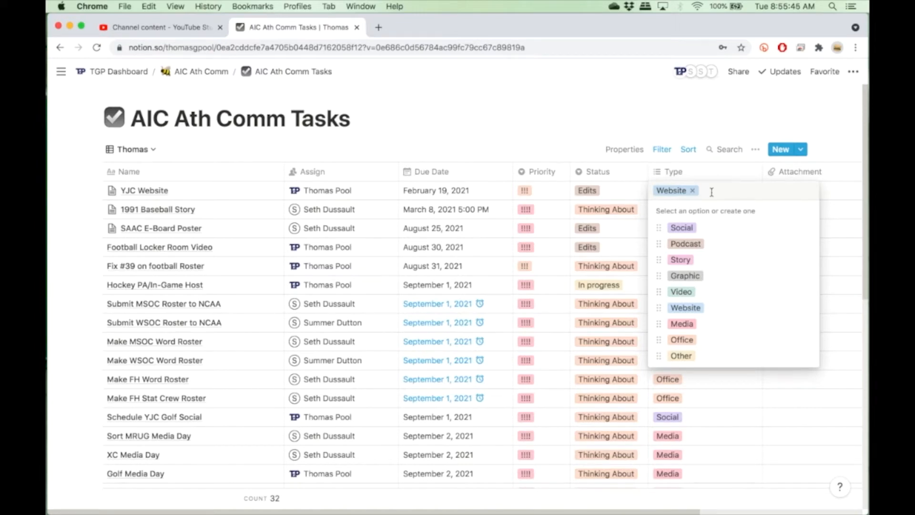
key("Escape")
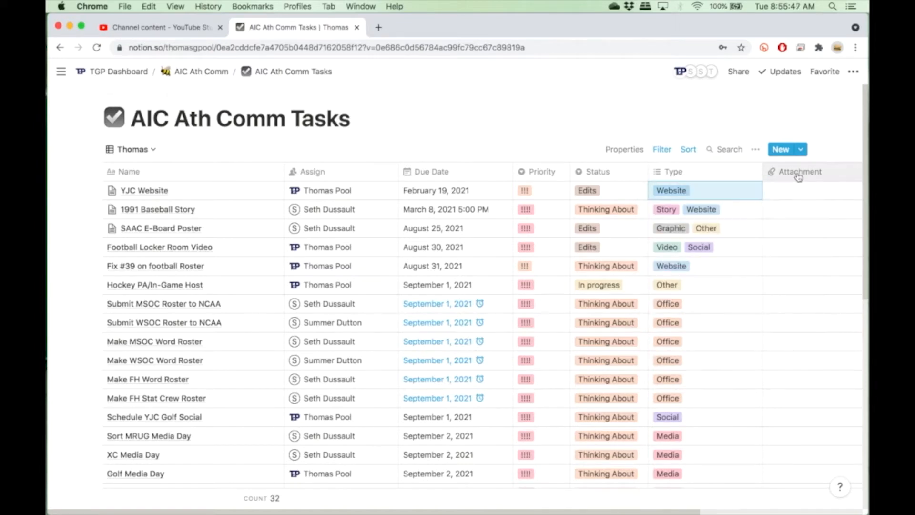
left_click(798, 195)
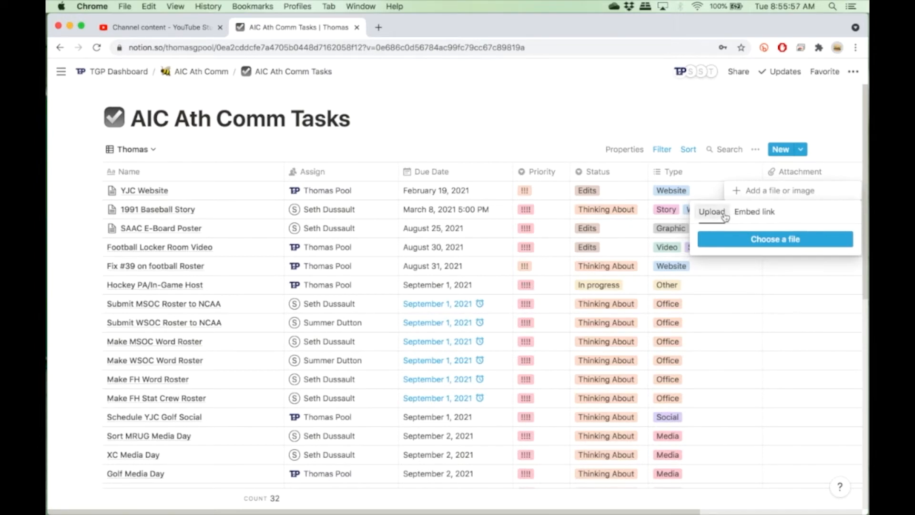
left_click(566, 108)
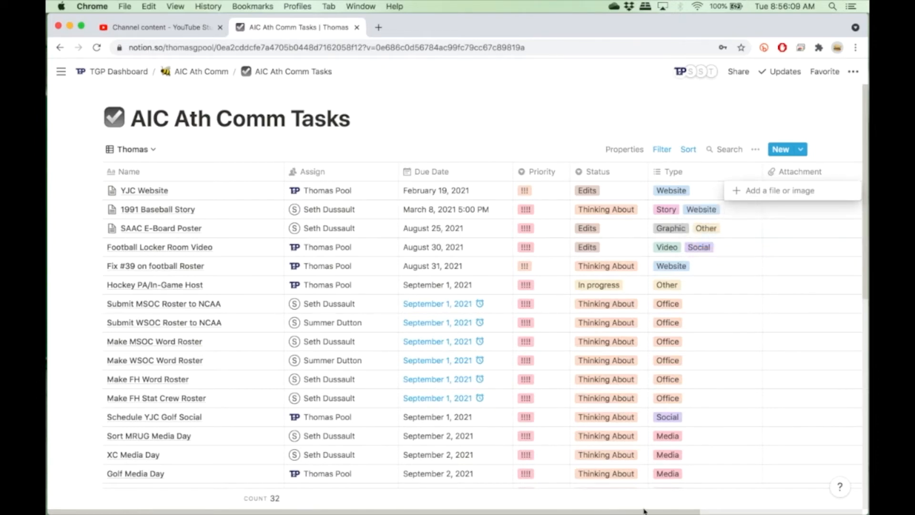
key("Escape")
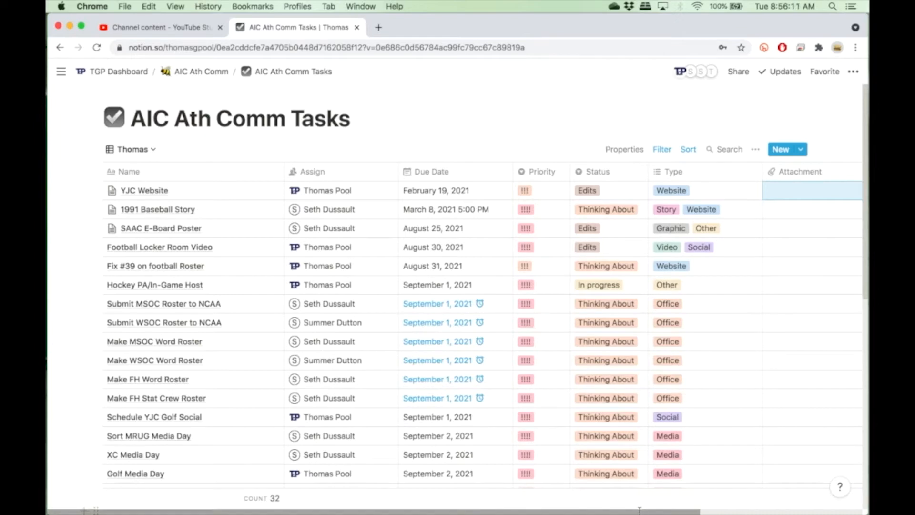
Set the Football Locker Room Video status to Ready to Go, then back to Edits.
left_click_drag(639, 509, 595, 509)
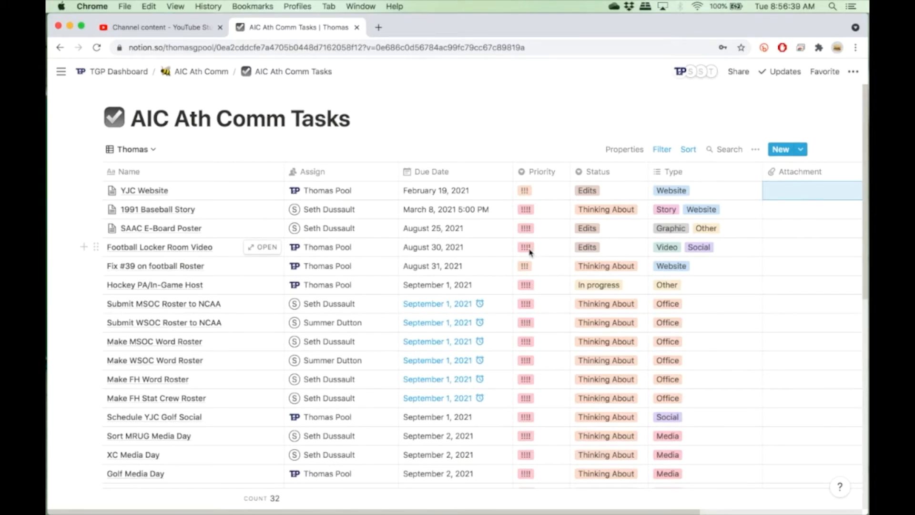
left_click(595, 246)
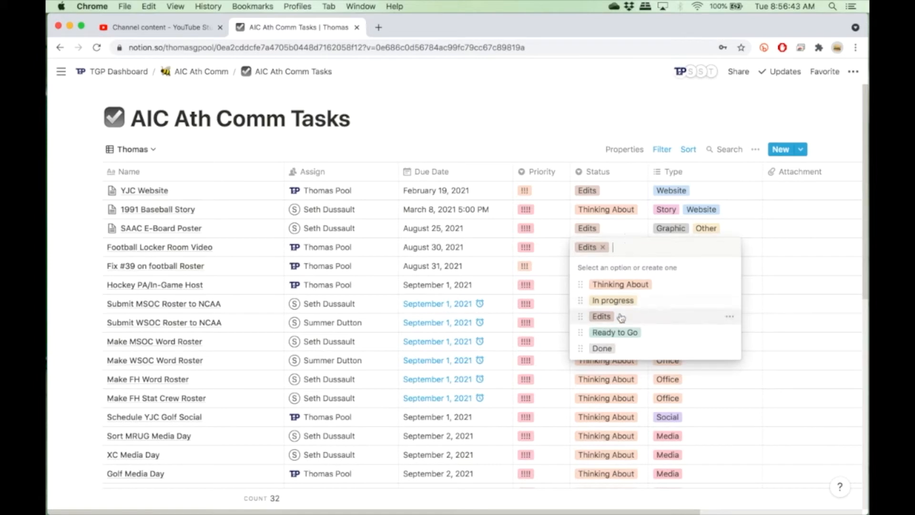
left_click(614, 332)
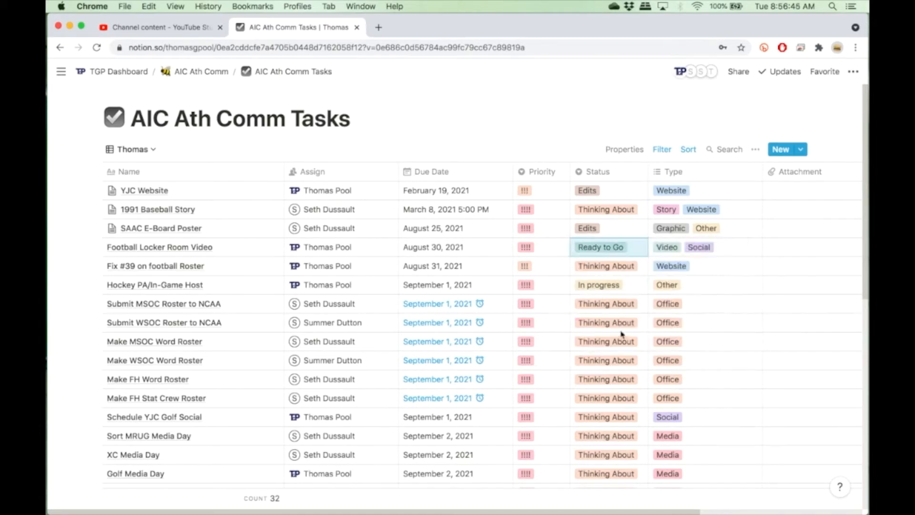
left_click(619, 246)
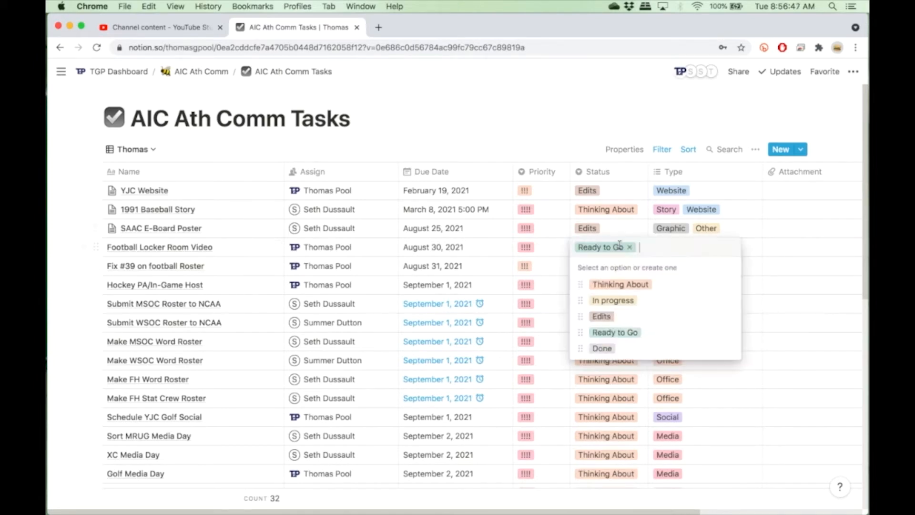
left_click(601, 316)
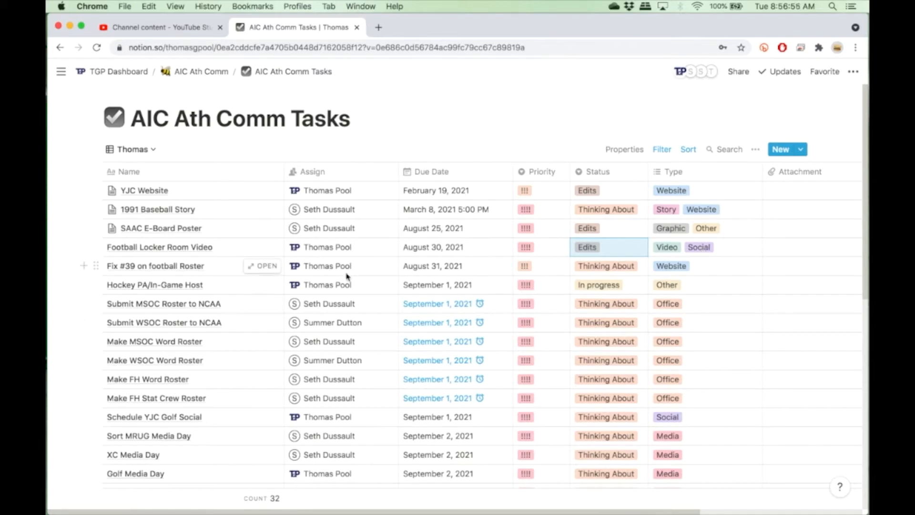
Open the due-date calendar of Submit MSOC Roster to NCAA and scroll through the whole task table.
left_click(481, 306)
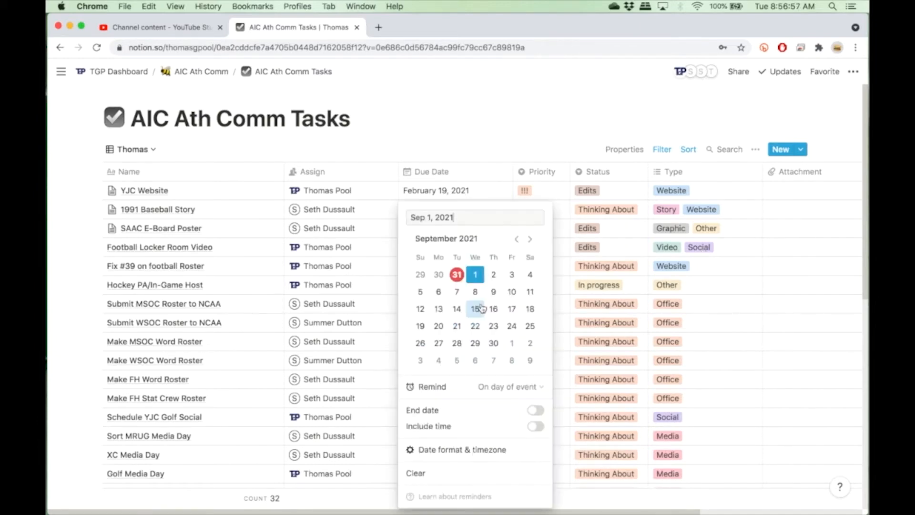
left_click(549, 97)
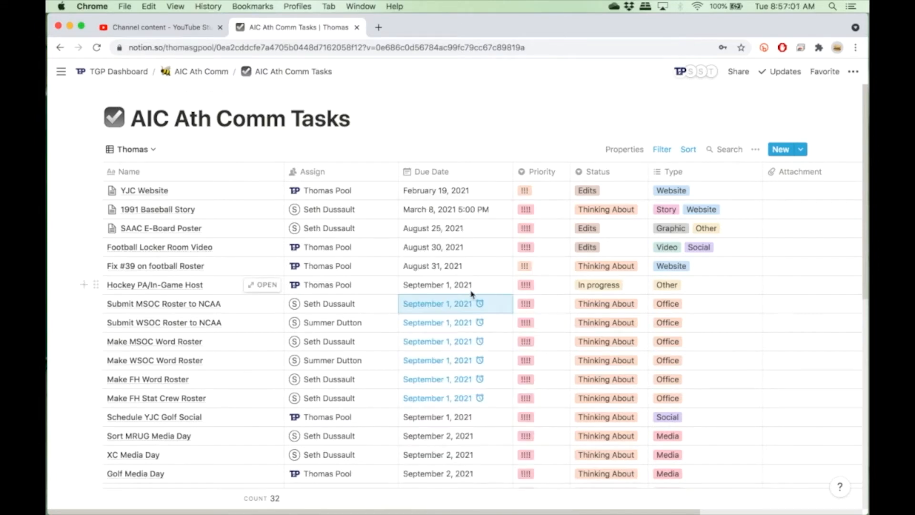
scroll(472, 344, "down", 5)
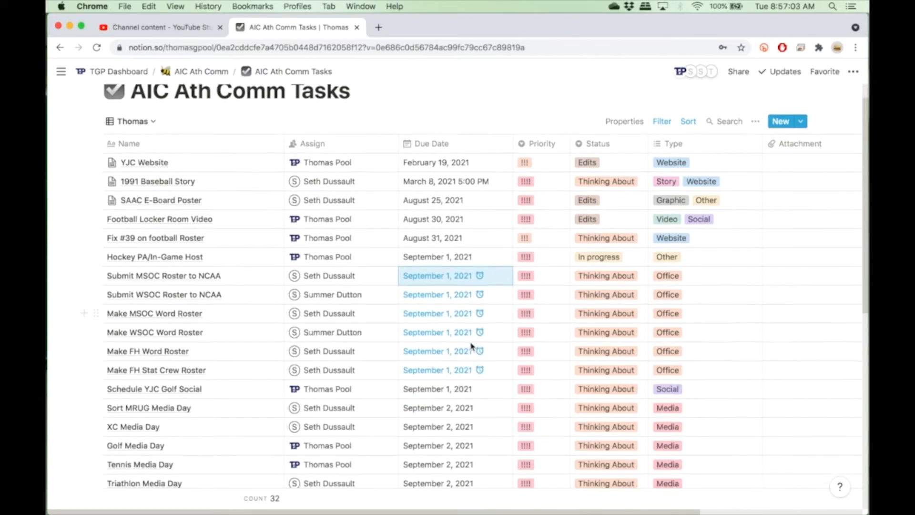
scroll(471, 346, "down", 1)
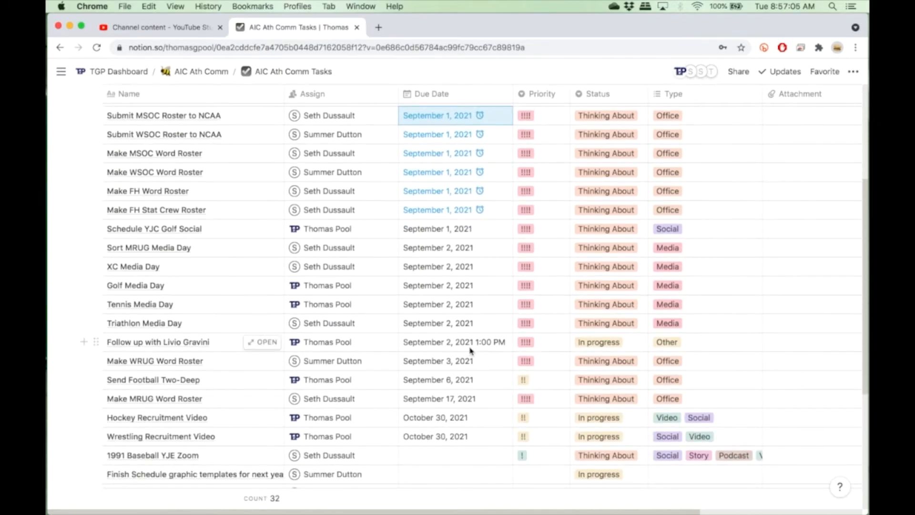
scroll(526, 277, "down", 4)
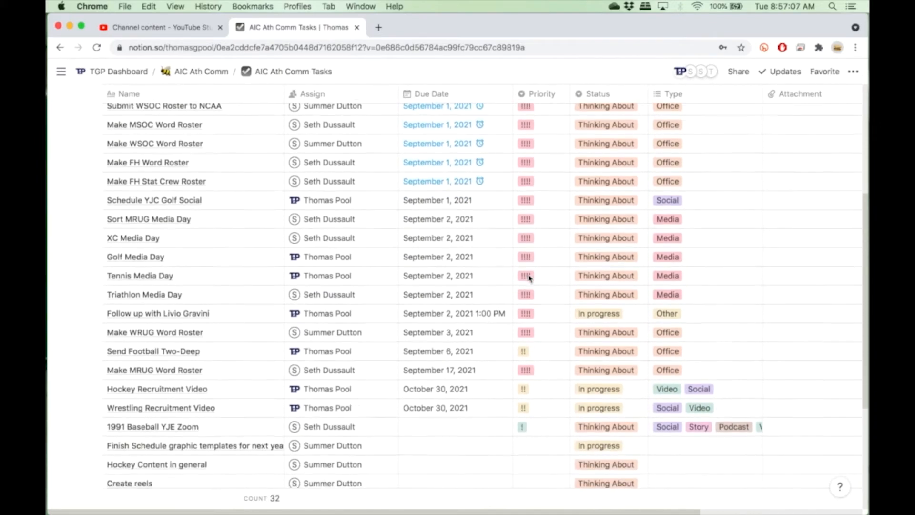
scroll(528, 276, "down", 3)
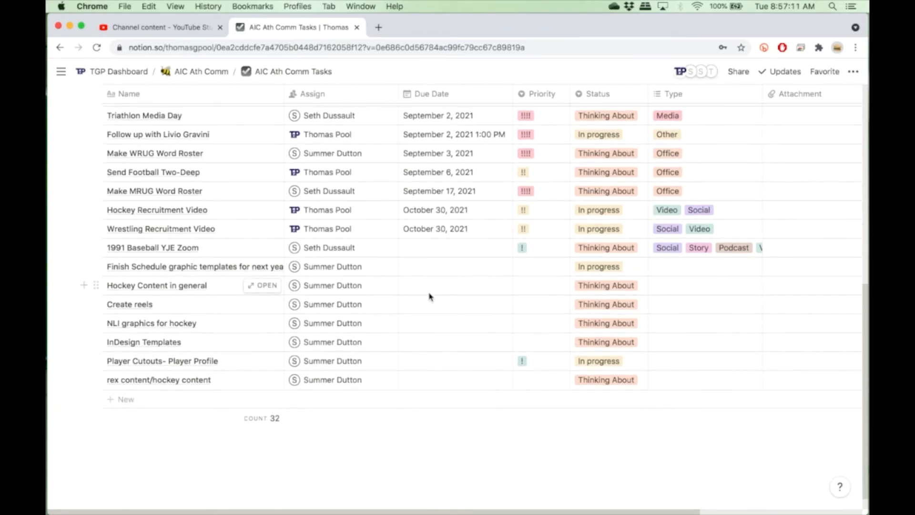
scroll(429, 296, "up", 10)
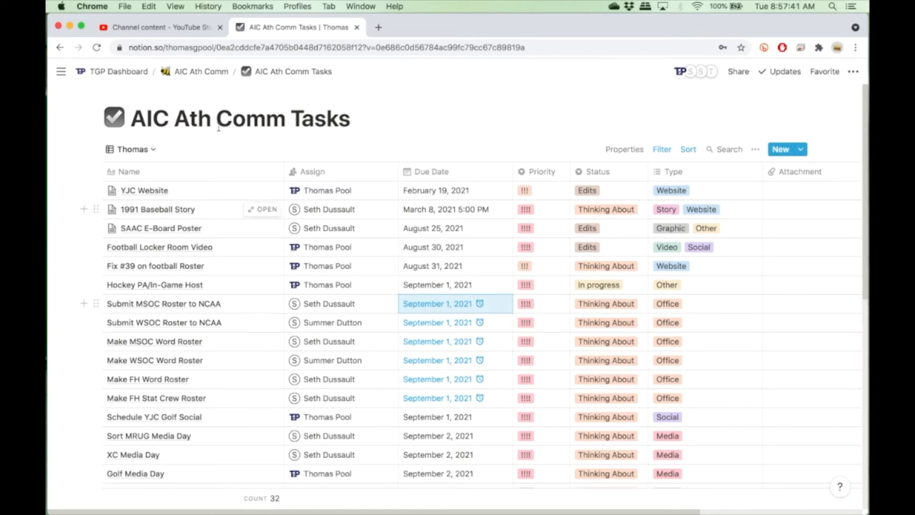
Return to the AIC Ath Comm page and insert a new sub-page block below Summer Strategy Meeting.
left_click(226, 76)
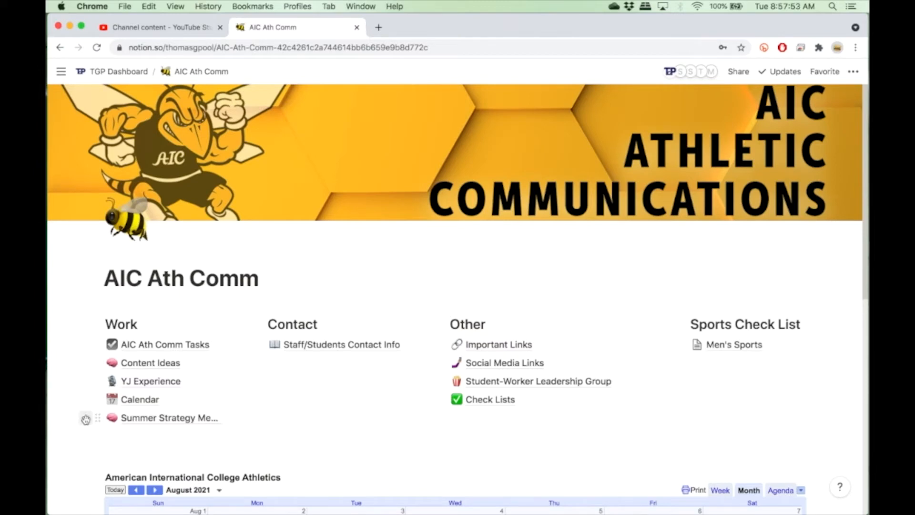
left_click(85, 418)
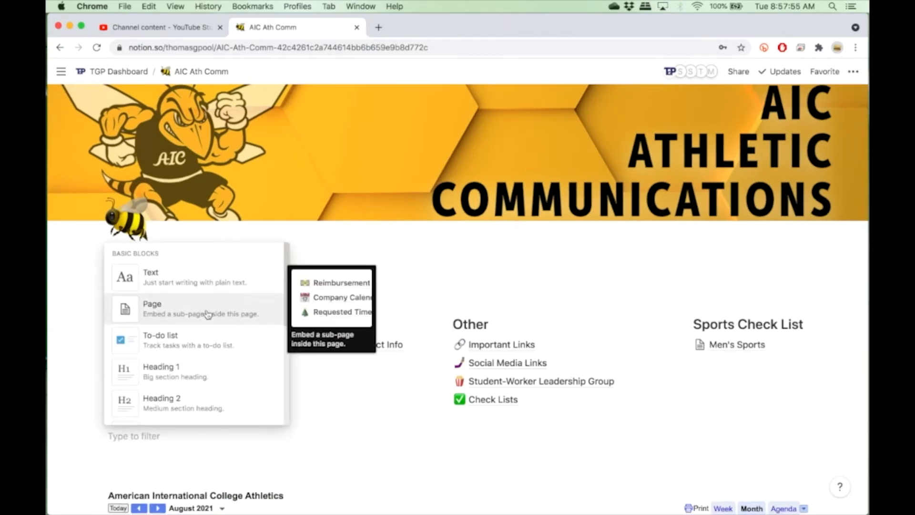
scroll(204, 364, "down", 3)
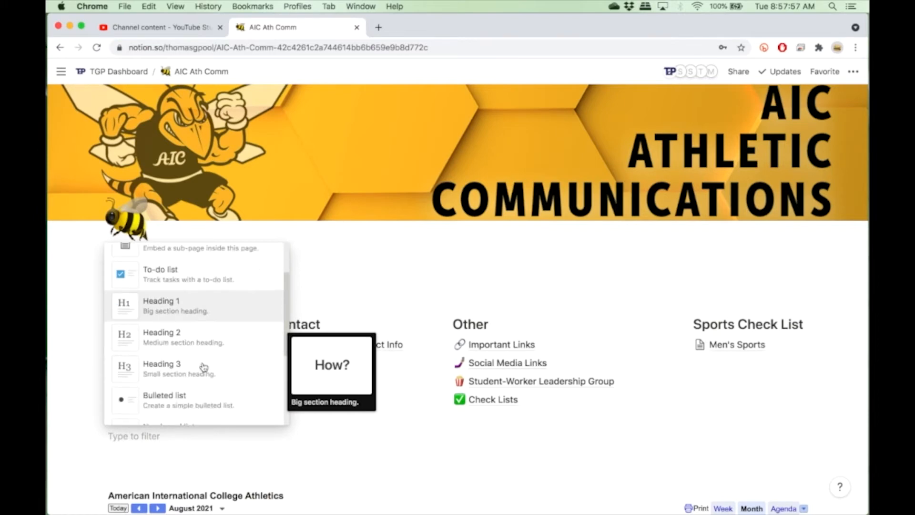
scroll(204, 366, "down", 5)
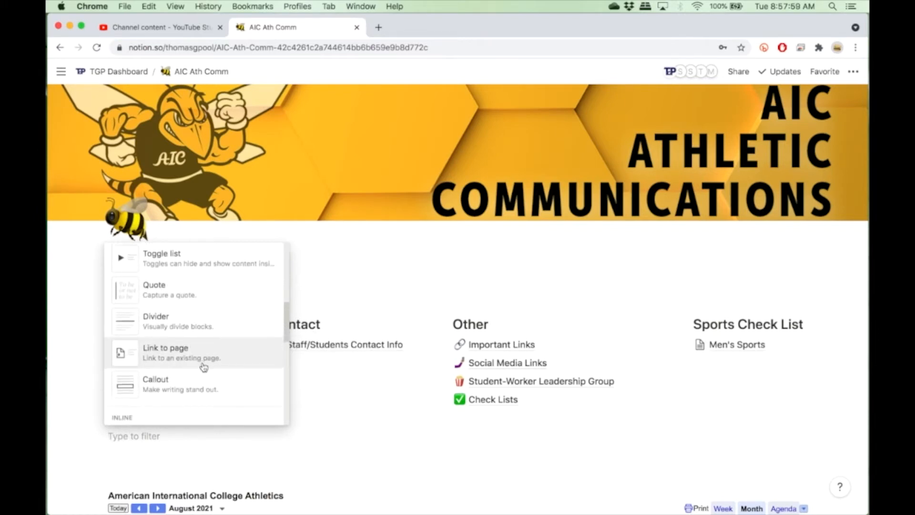
scroll(204, 365, "up", 8)
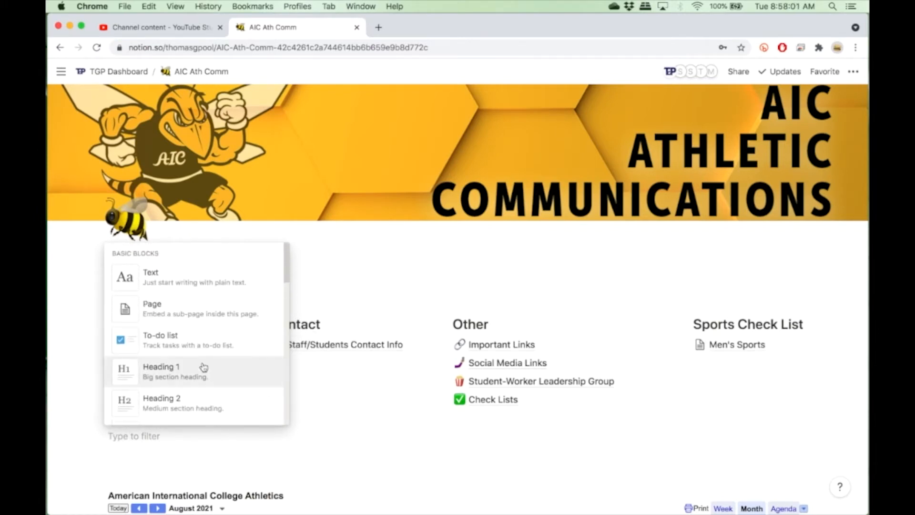
left_click(213, 323)
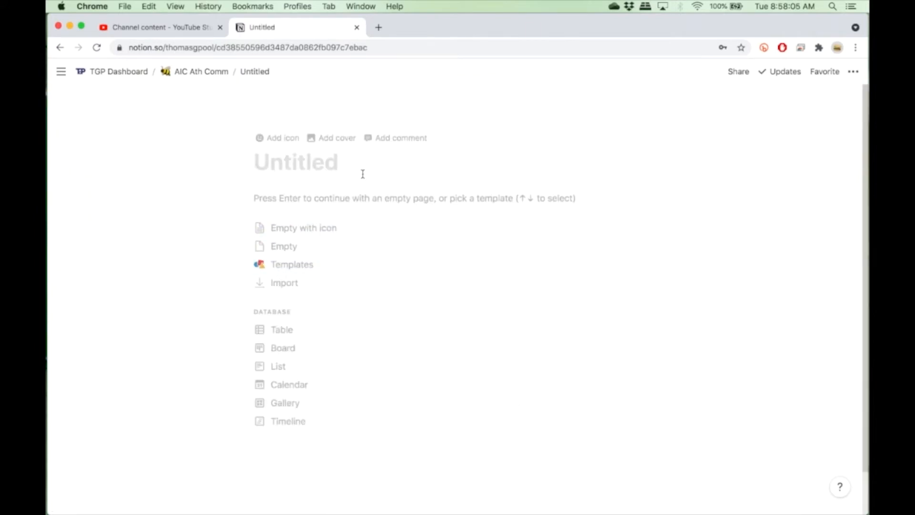
Title the new page "CoSIDA Test".
type("CoSID")
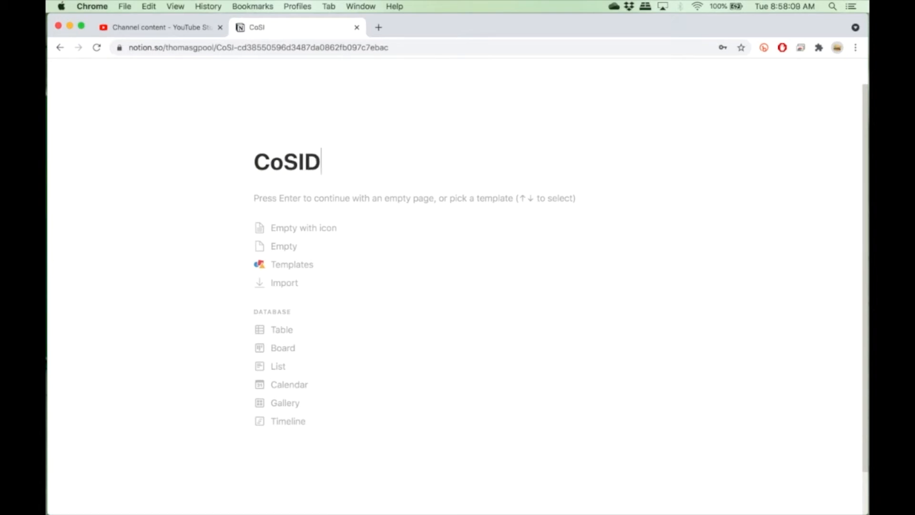
key("BackSpace")
type("A")
key("BackSpace")
type("DA Tea")
key("BackSpace")
type("st ")
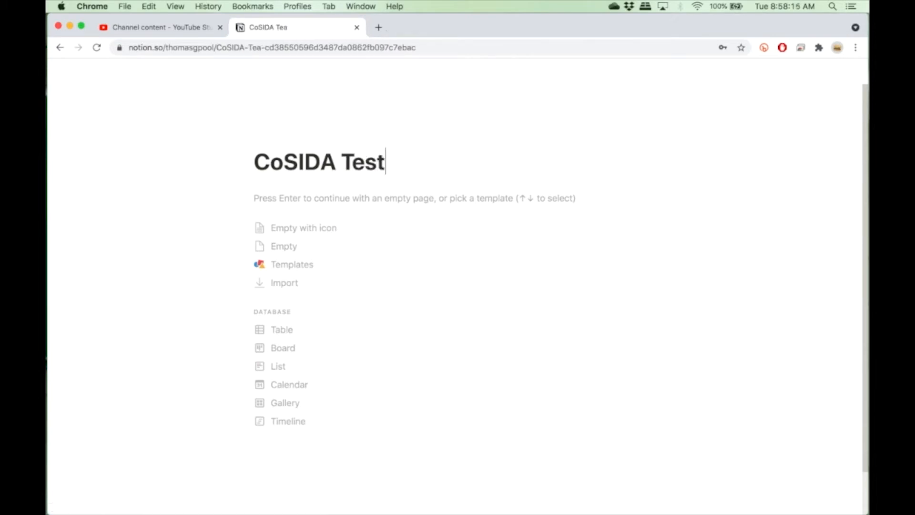
type("D")
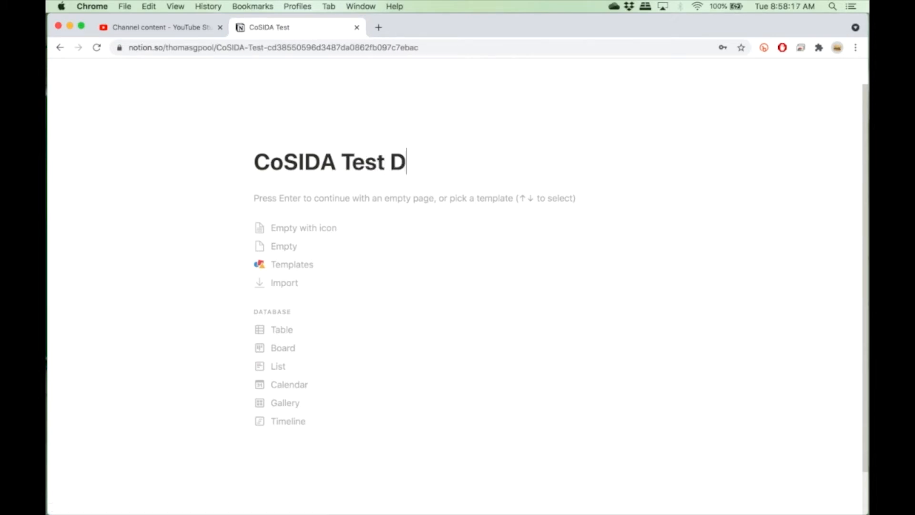
type("atabase")
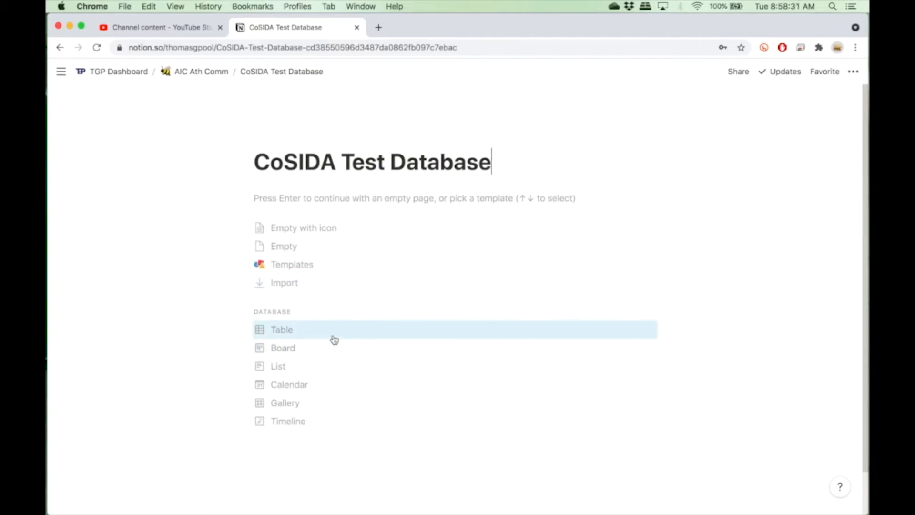
Rename the page to "CoSIDA Test Database" and turn it into a table database.
left_click(293, 332)
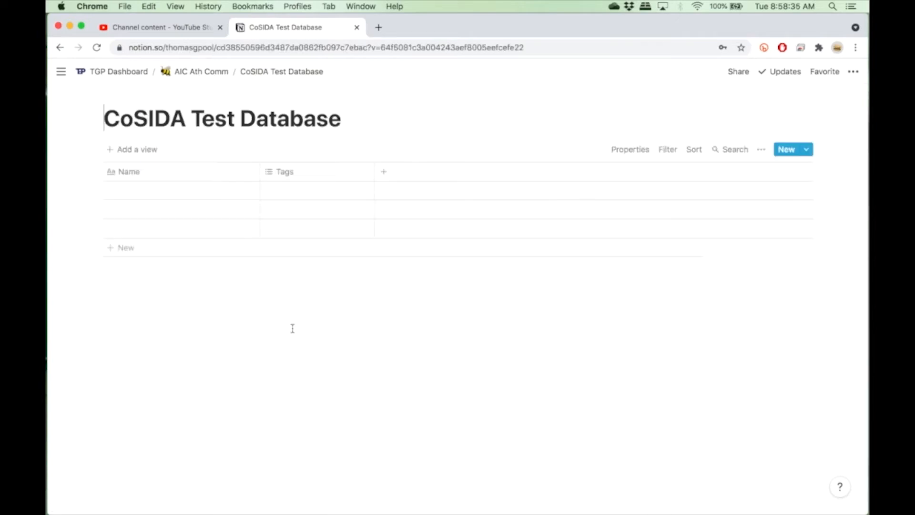
Rename the table's Name column to "Task".
left_click(135, 192)
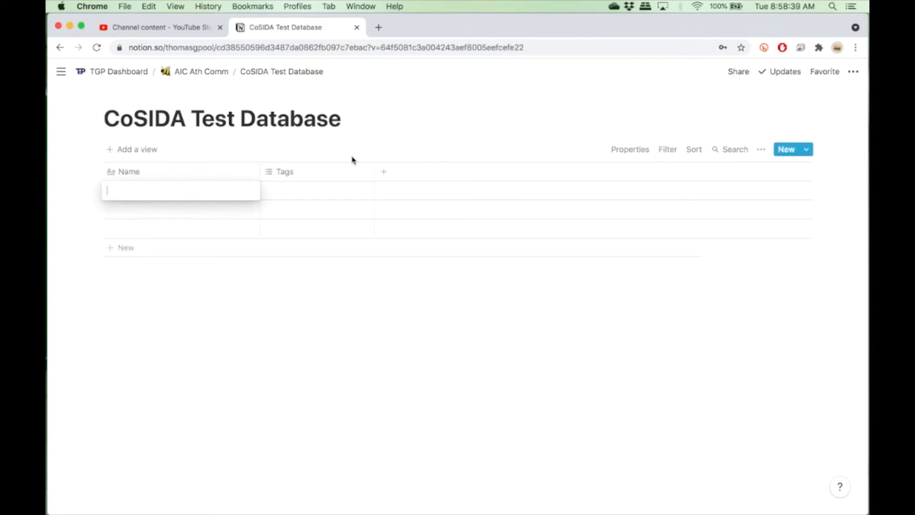
key("Escape")
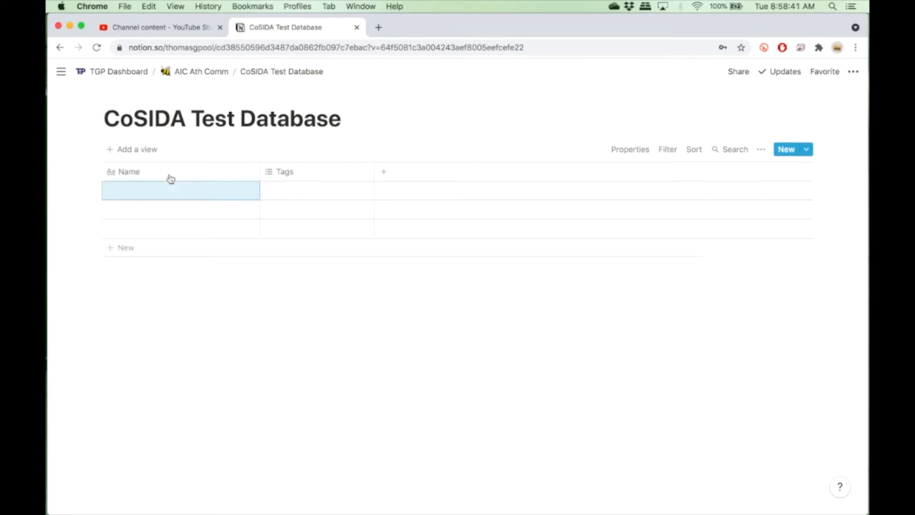
left_click(151, 174)
type("Task")
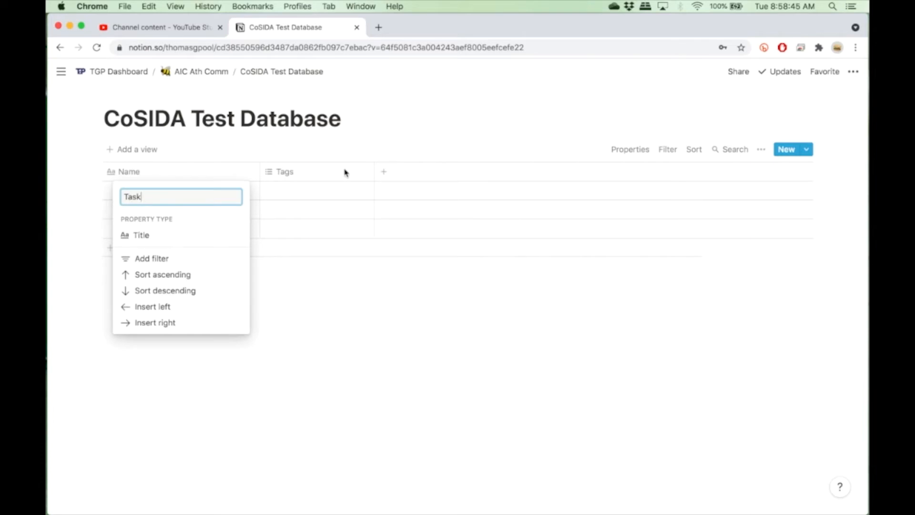
key("Return")
Change the Tags column's property type to Date.
left_click(304, 176)
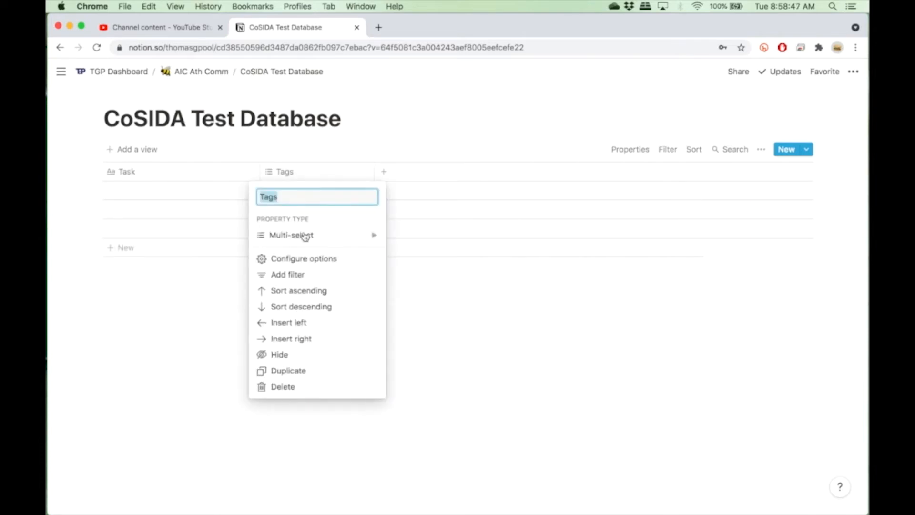
left_click(304, 235)
left_click(408, 196)
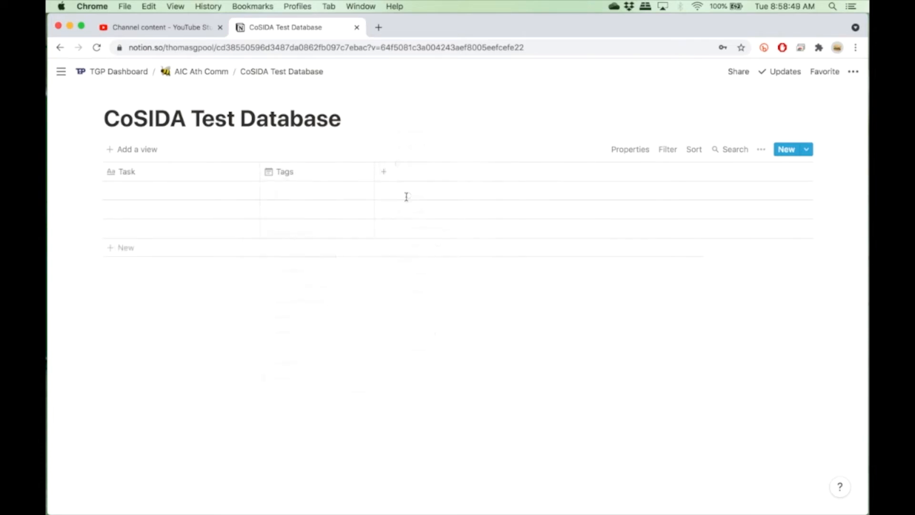
Add a new column with the Multi-select property type.
left_click(386, 176)
left_click(421, 236)
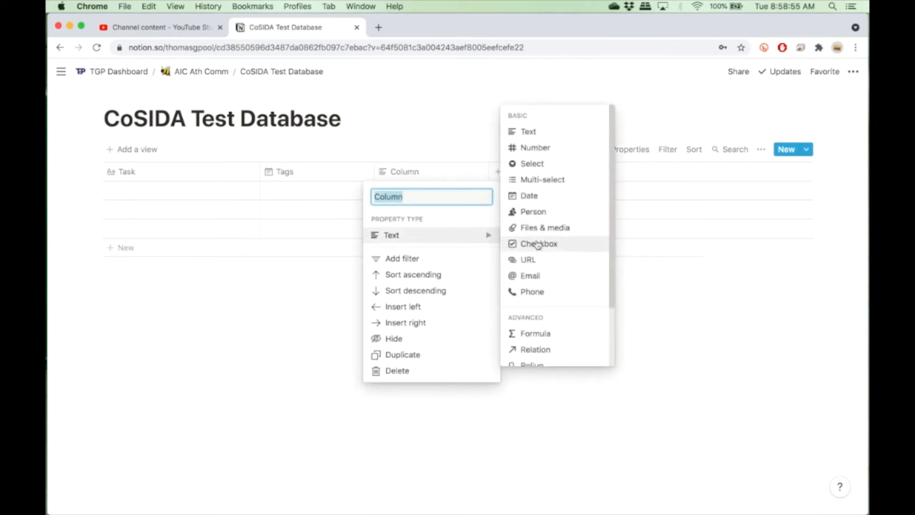
left_click(557, 184)
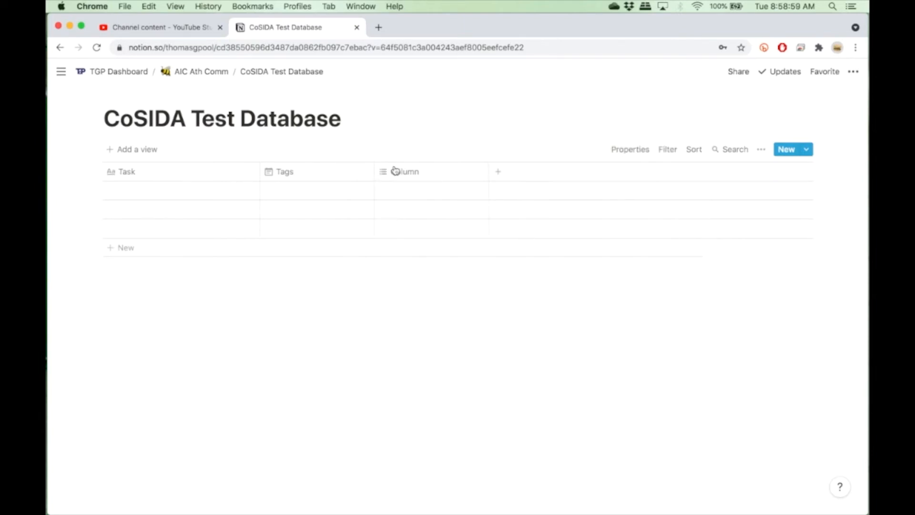
Rename the new Multi-select column to "Priority", fixing its spelling with the spell-check suggestion.
left_click(419, 173)
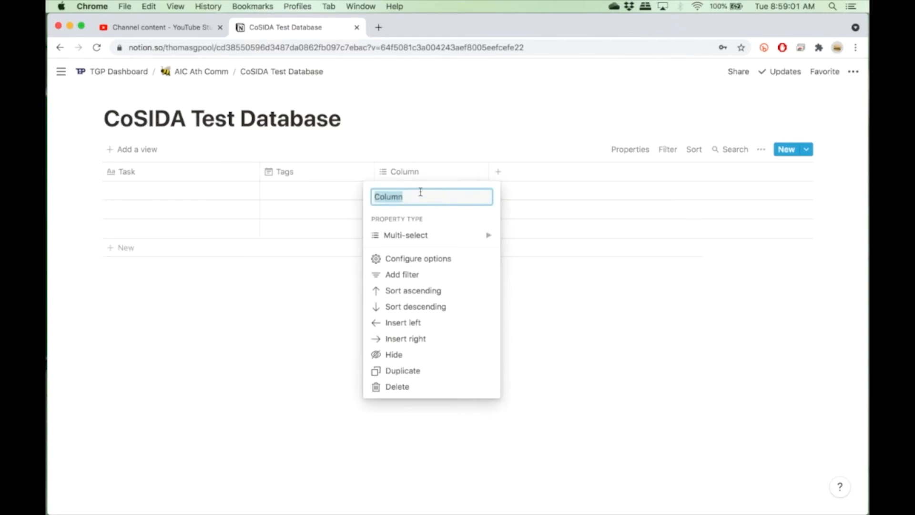
type("Priotirty")
right_click(400, 198)
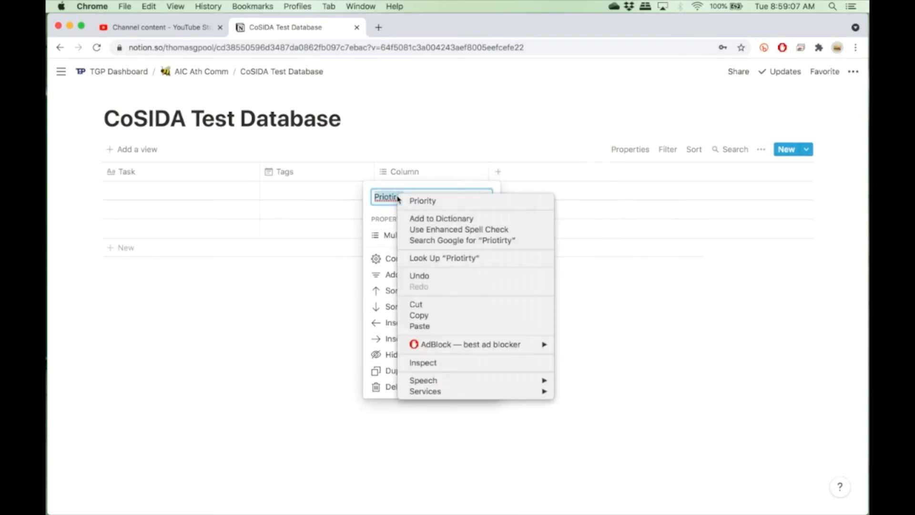
left_click(422, 201)
left_click(461, 142)
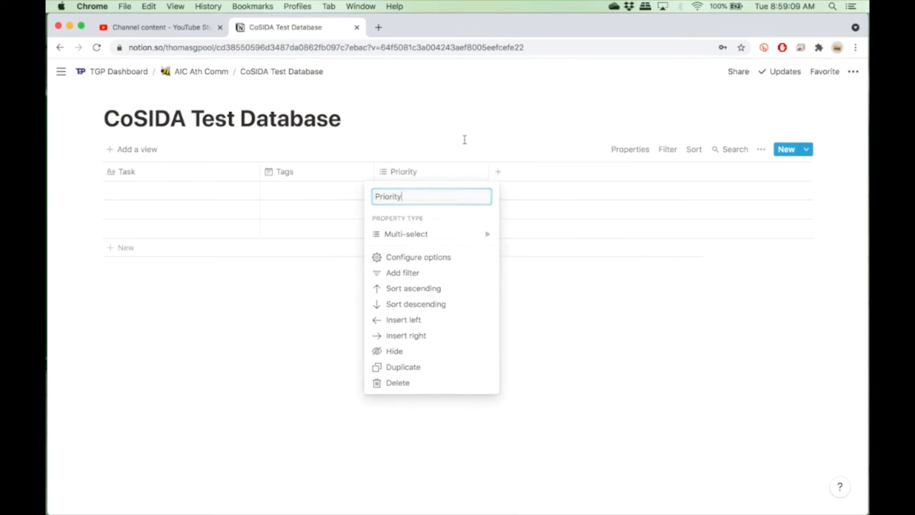
Add another column named "Type" with the Multi-select property type.
left_click(503, 176)
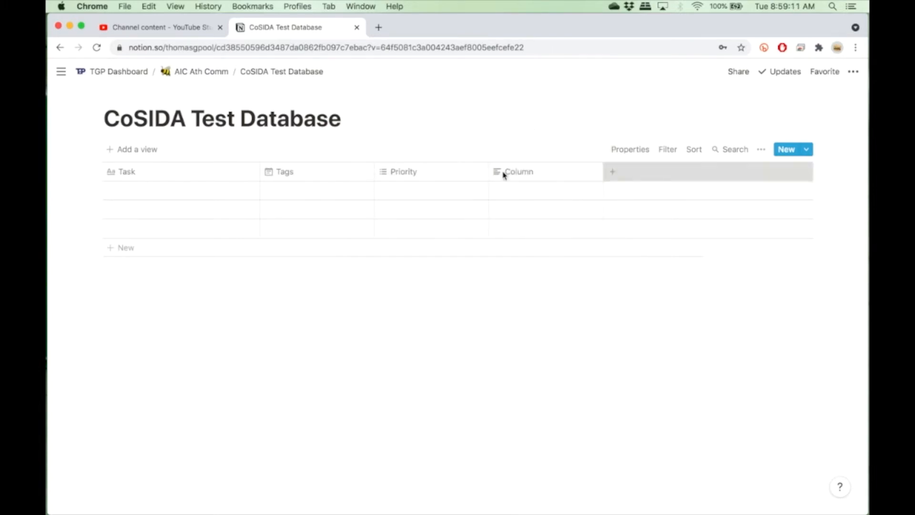
type("Type")
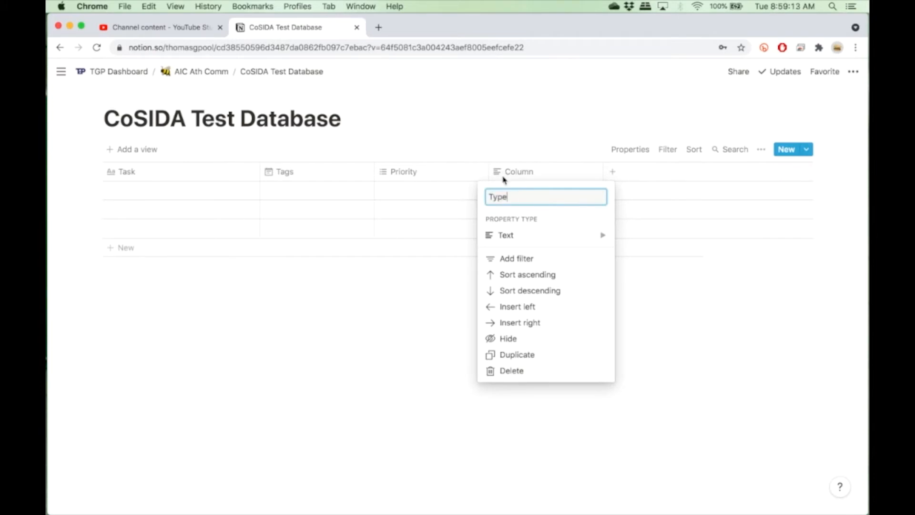
left_click(512, 235)
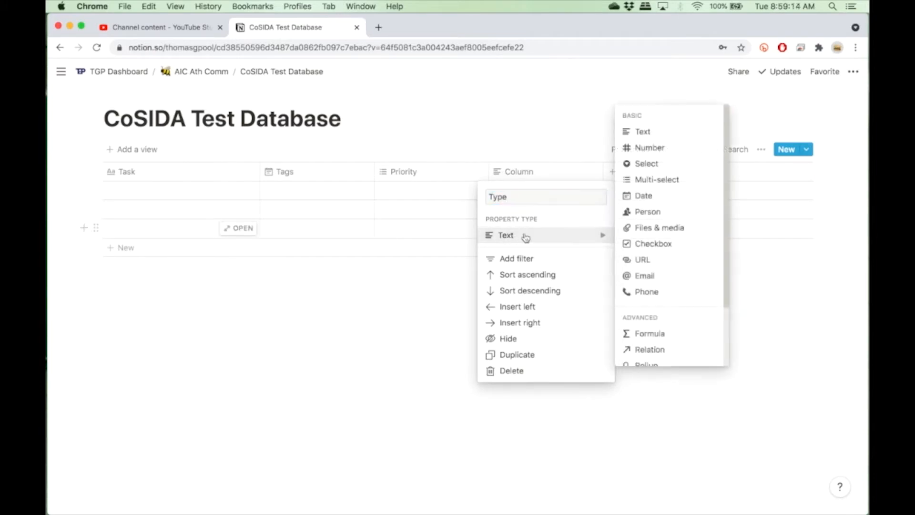
left_click(676, 179)
Change the Priority column's property type to Select.
left_click(429, 174)
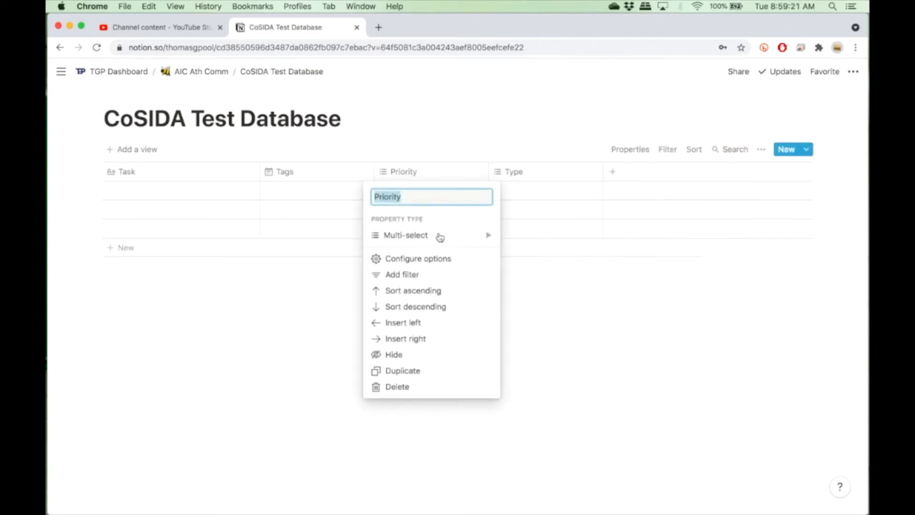
left_click(440, 237)
left_click(560, 166)
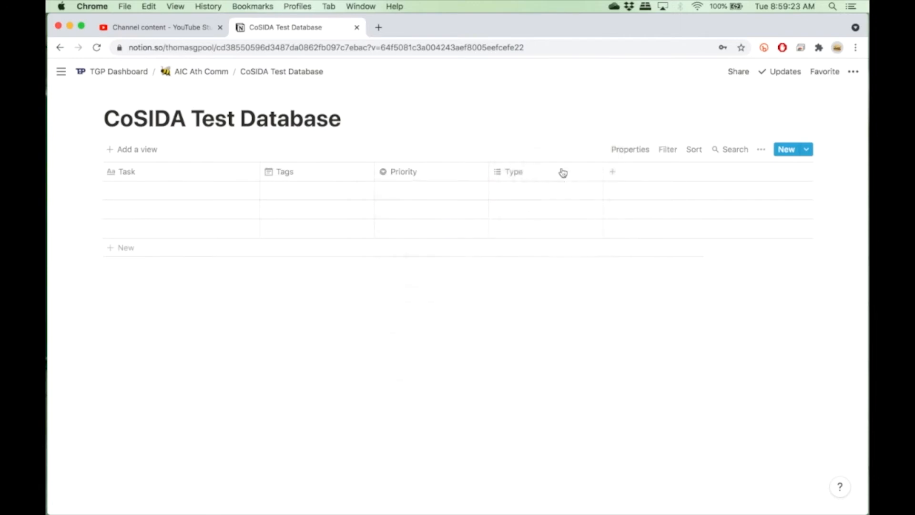
Add a Person column and move it next to the Task column.
left_click(612, 172)
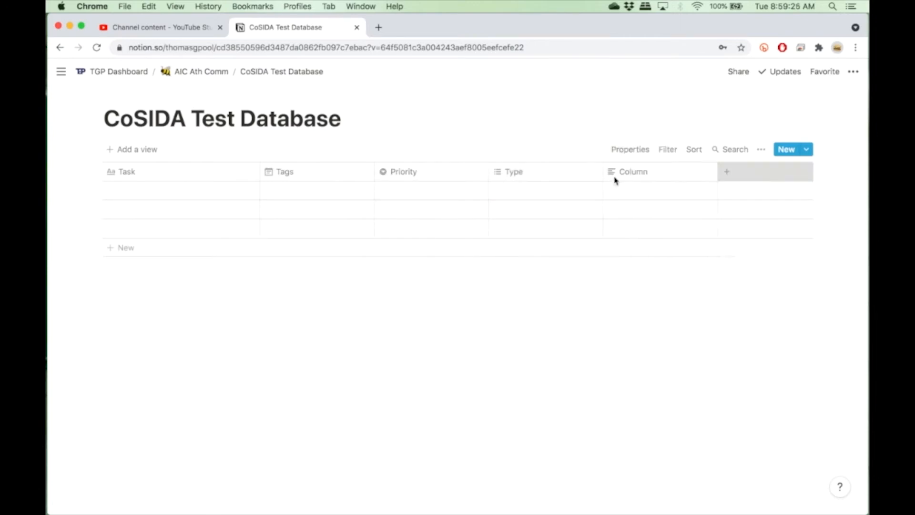
left_click(614, 179)
mouse_move(622, 243)
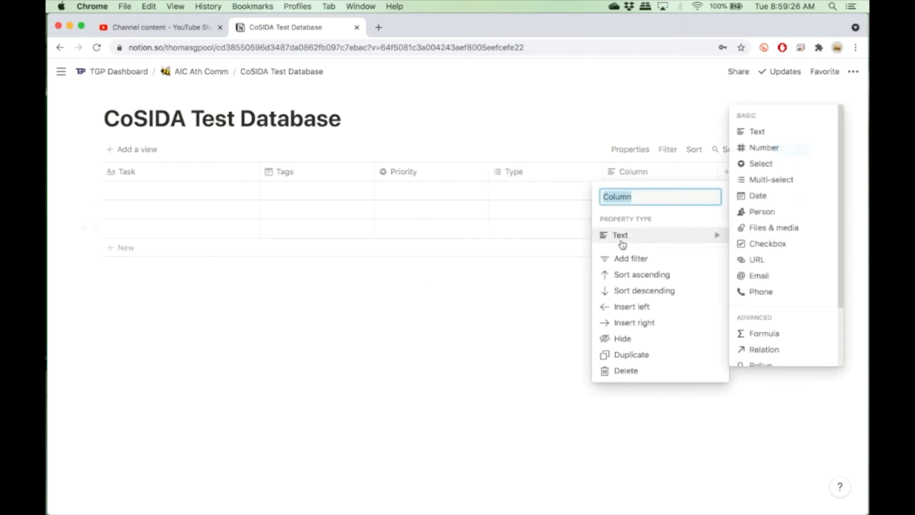
left_click(758, 211)
left_click_drag(657, 180, 358, 188)
mouse_move(419, 177)
left_mouse_down()
mouse_move(310, 176)
mouse_move(421, 178)
left_mouse_up()
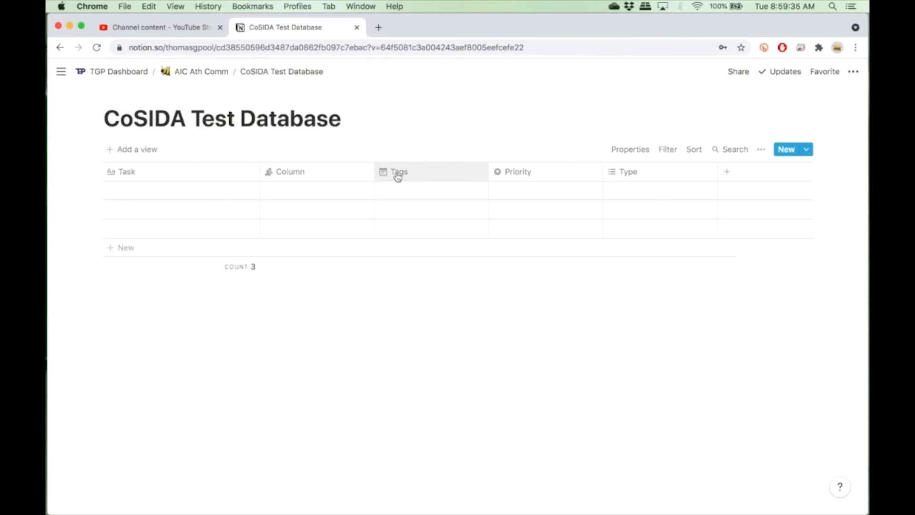
Rename the date column to "Due Date" and move it to the first position.
left_click(420, 176)
type("Due Dat")
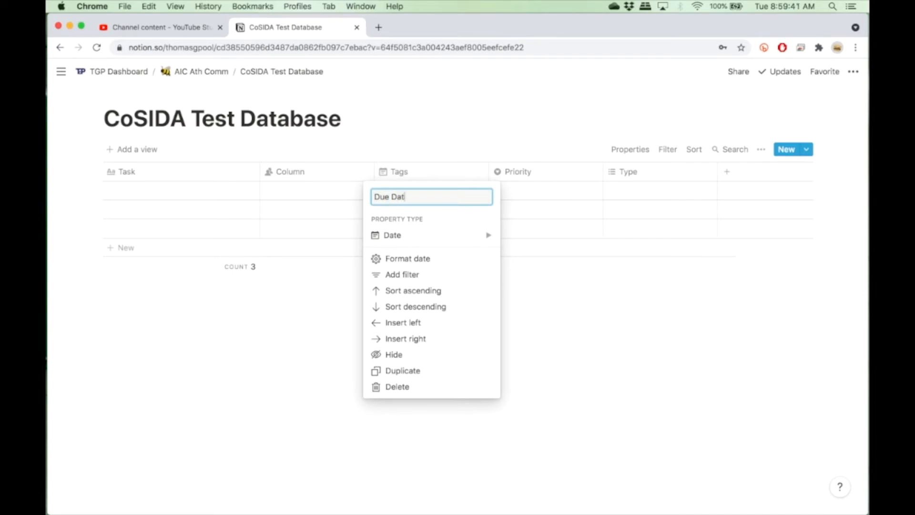
key("Return")
left_click_drag(415, 170, 176, 186)
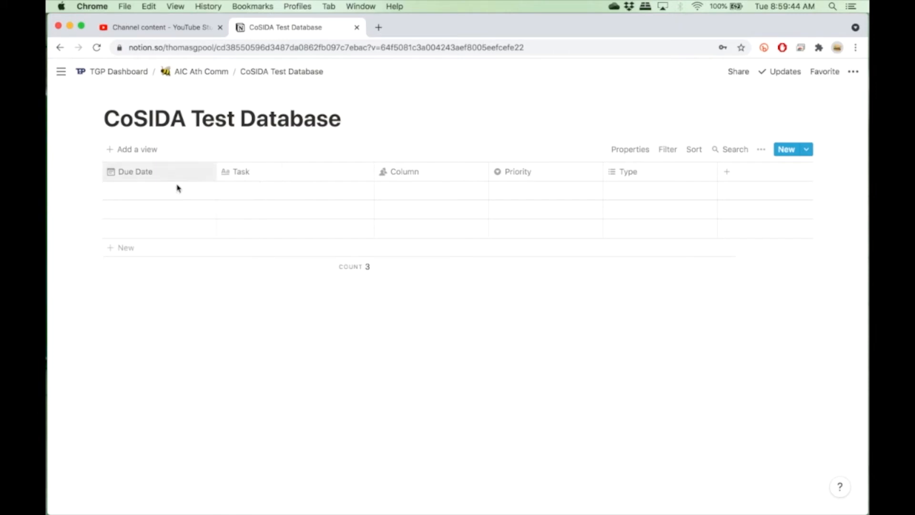
Set the first row's due date to September 3, 2021.
left_click(154, 194)
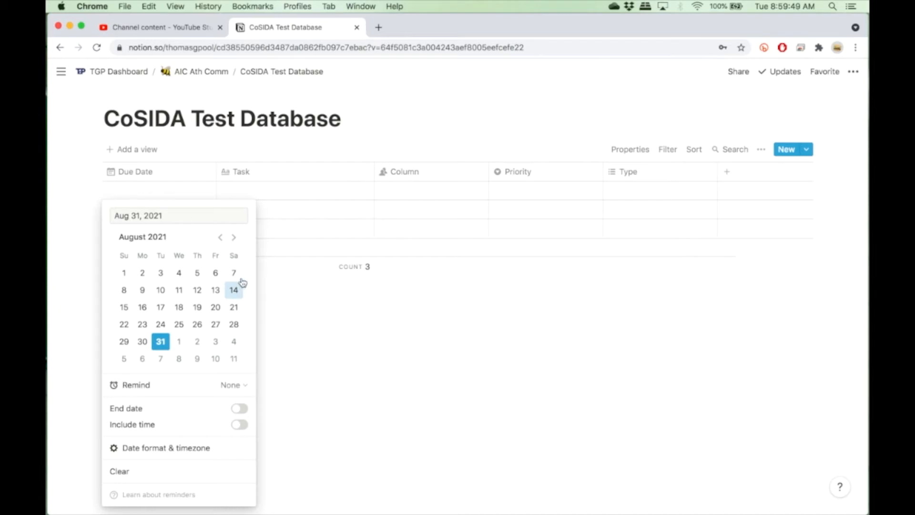
left_click(234, 236)
left_click(234, 237)
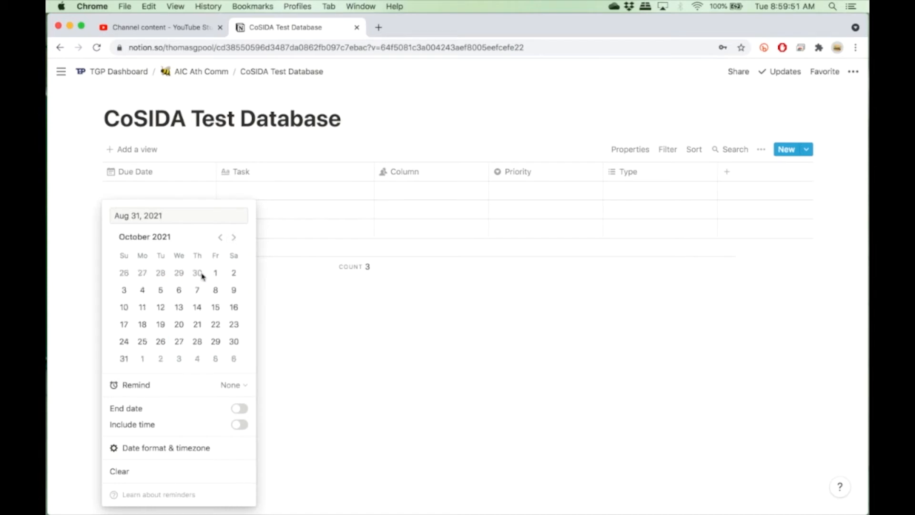
left_click(220, 237)
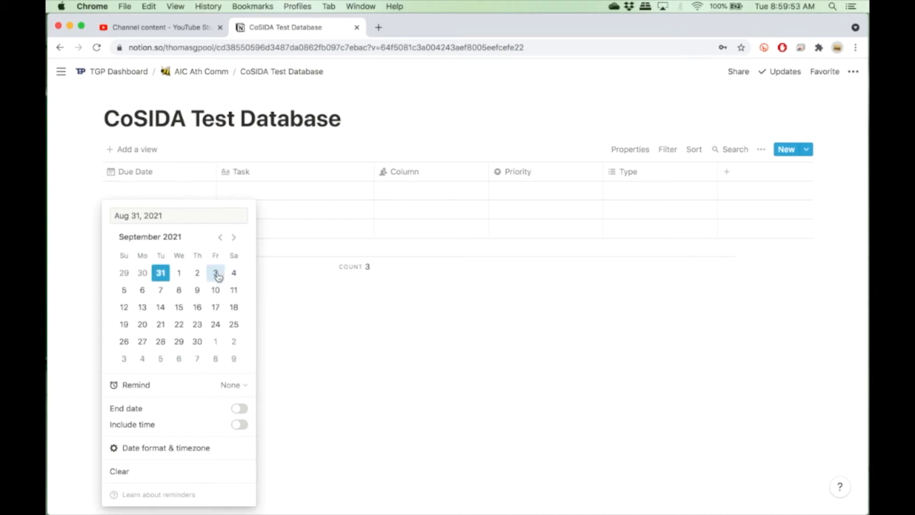
left_click(217, 275)
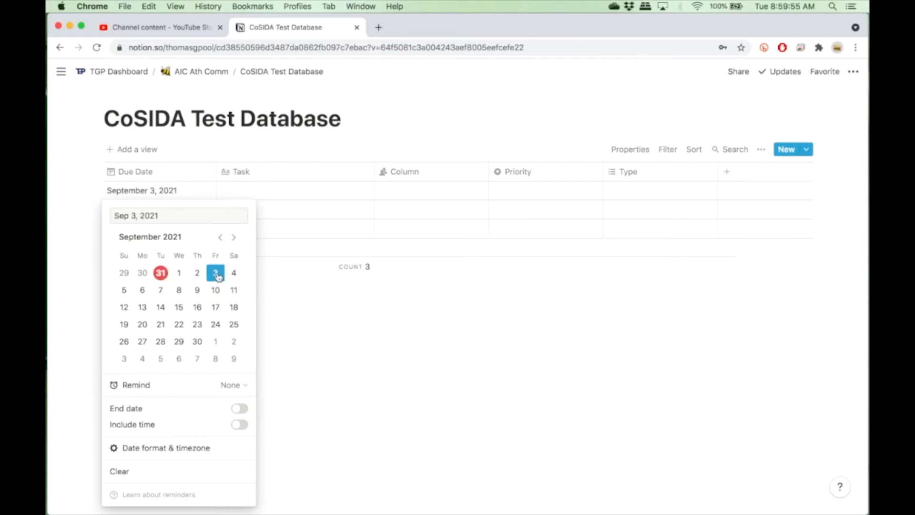
left_click(229, 386)
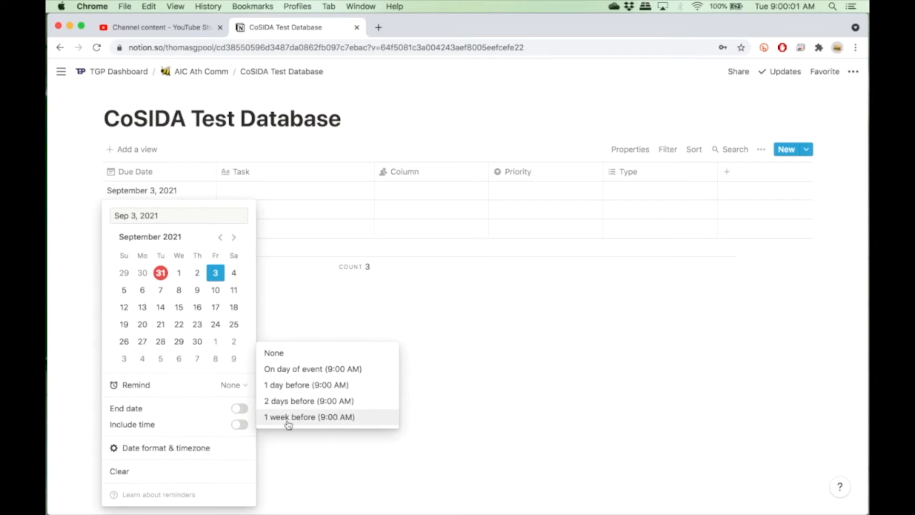
left_click(198, 412)
left_click(239, 408)
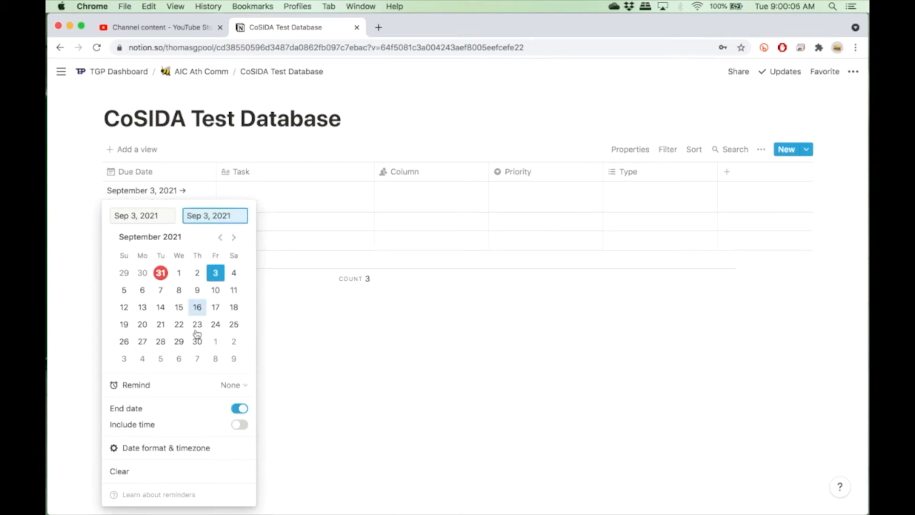
left_click(239, 408)
Include a time in the first row's due date and set it to 7:00 PM.
left_click(241, 424)
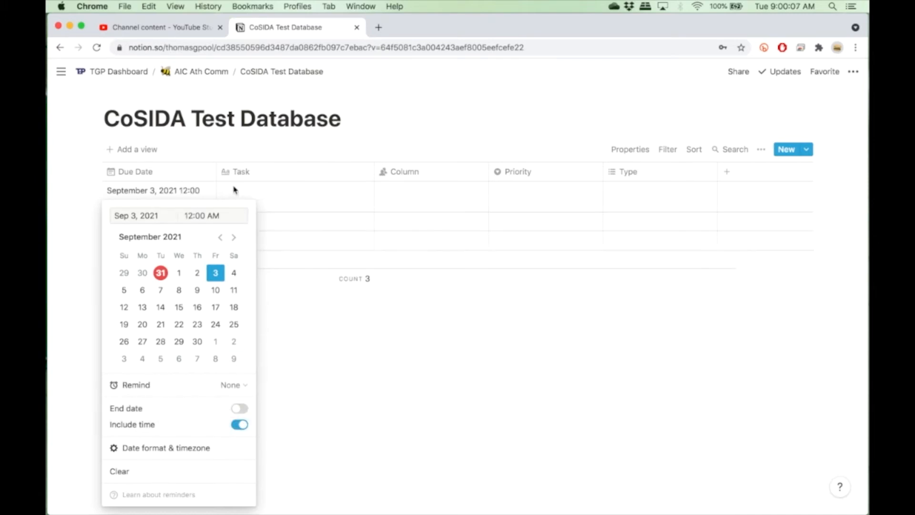
left_click(191, 214)
type("==7")
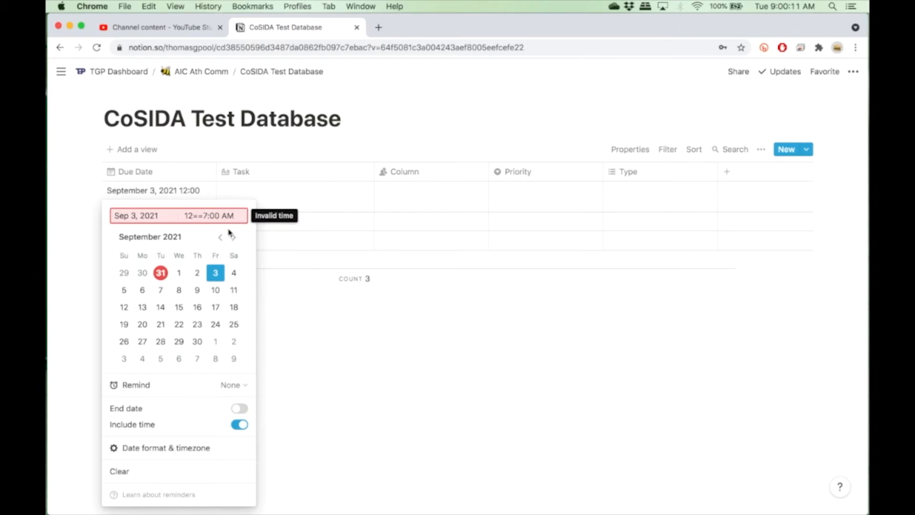
key("BackSpace")
key("BackSpace")
key("BackSpace")
key("BackSpace")
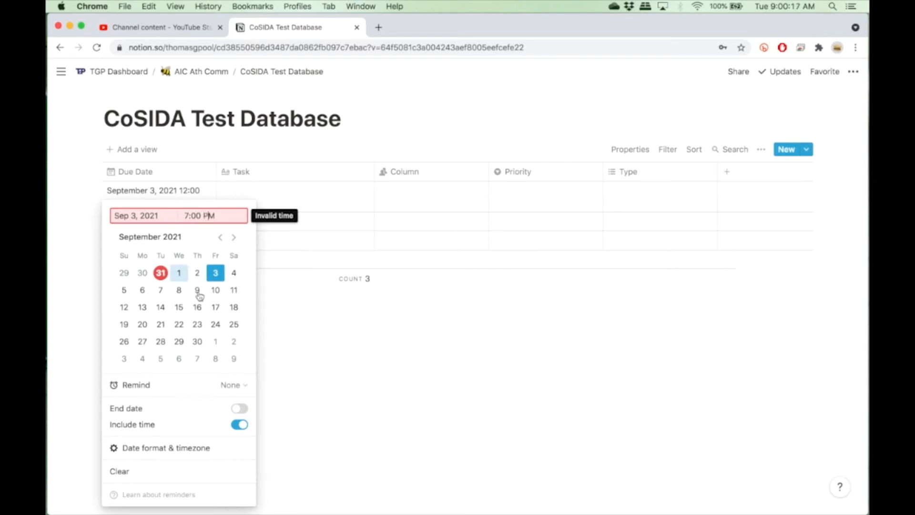
left_click(324, 415)
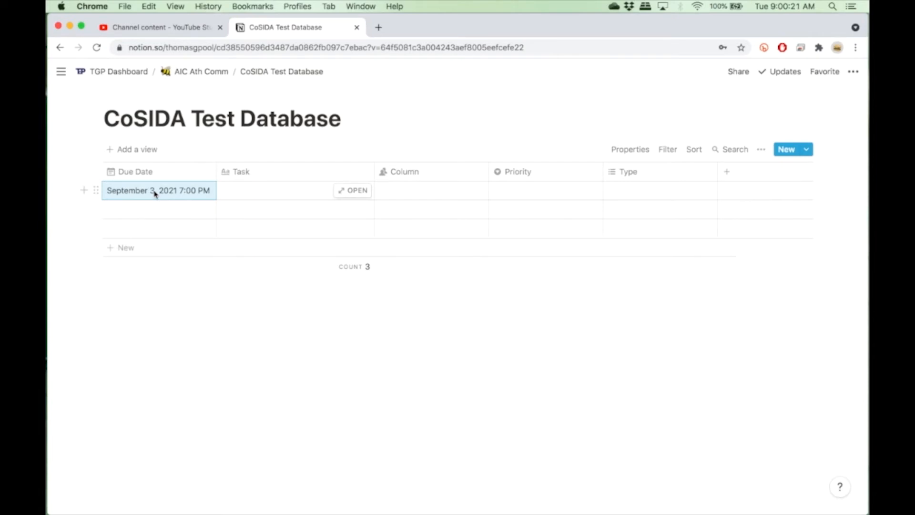
Name the first row's task "Soccer Stream Run Down".
left_click(259, 187)
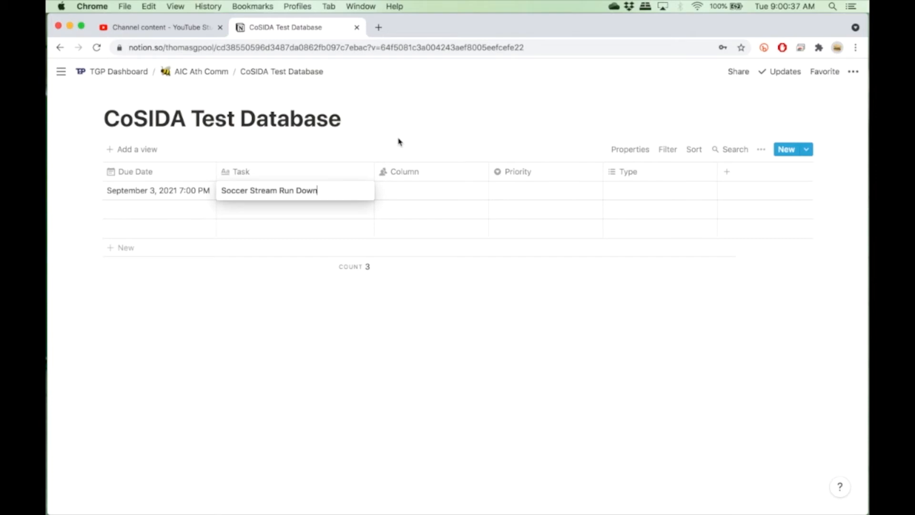
key("Escape")
Rename the third column to "Person".
left_click(405, 180)
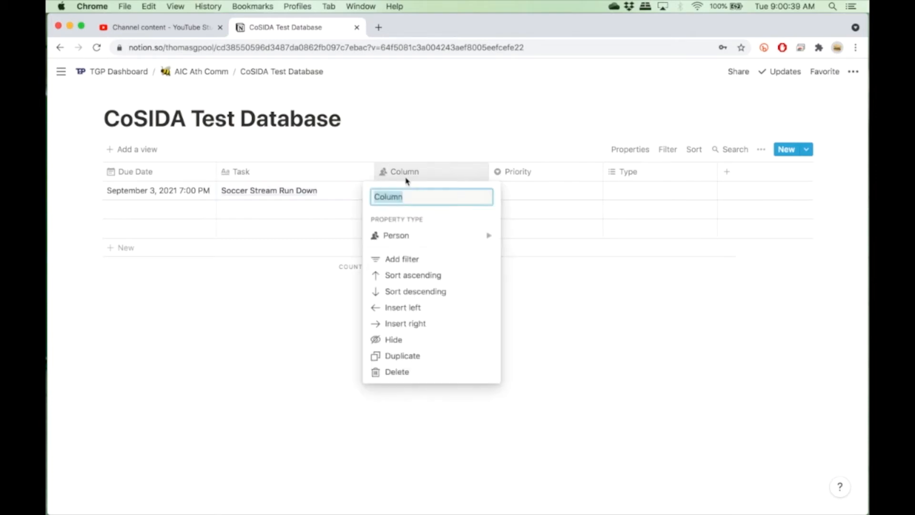
type("Perso")
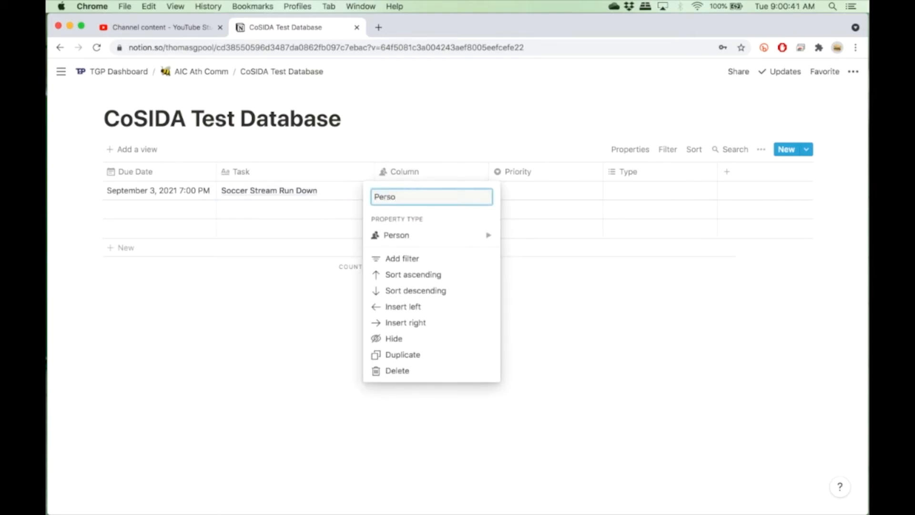
key("Return")
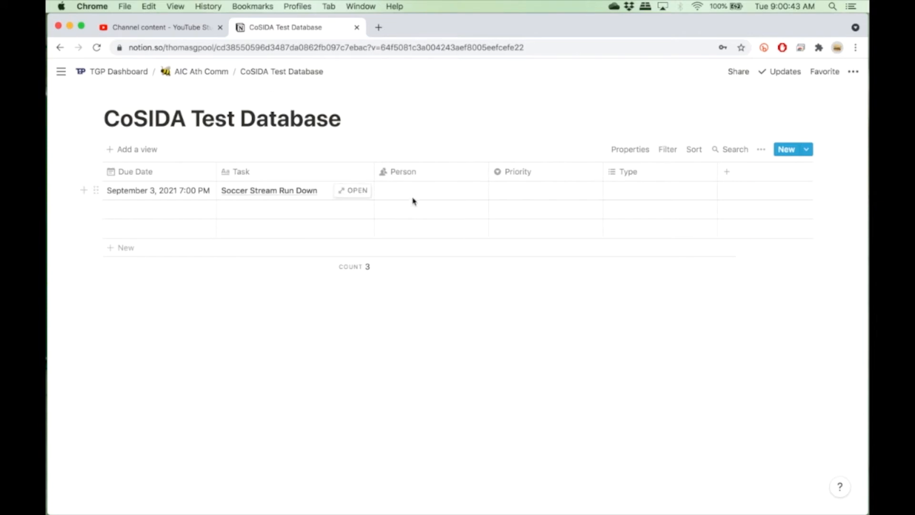
Assign two team members to the first row's Person cell.
left_click(413, 195)
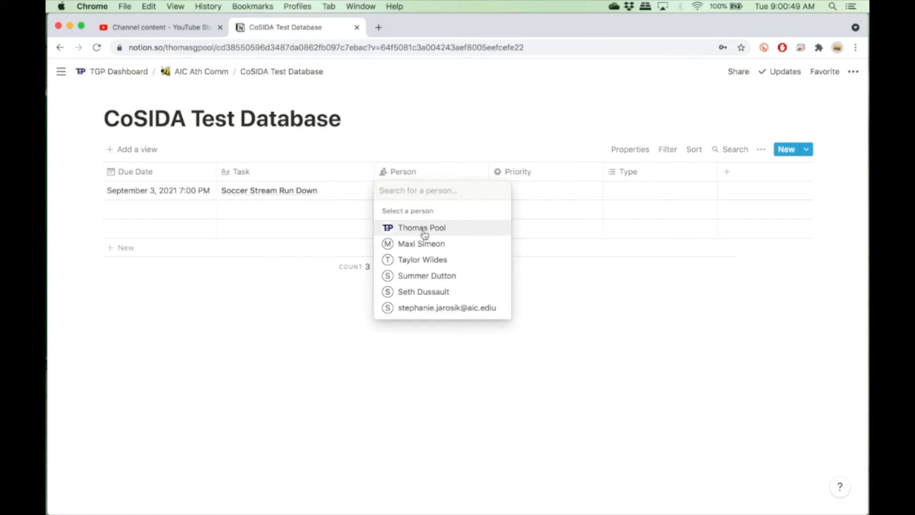
left_click(451, 234)
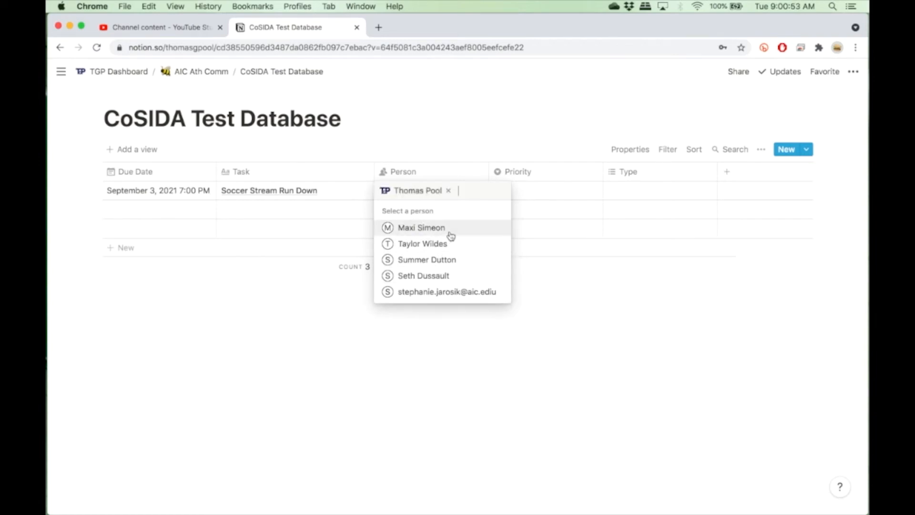
left_click(436, 277)
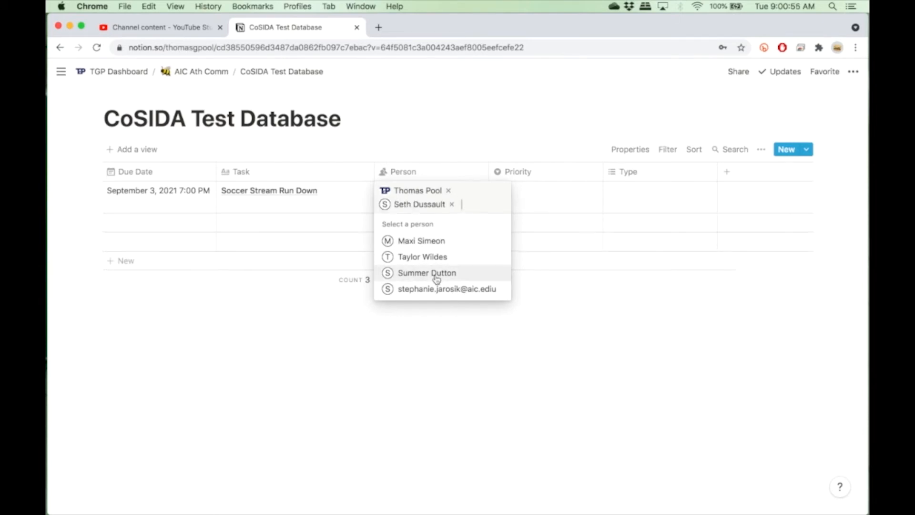
key("Escape")
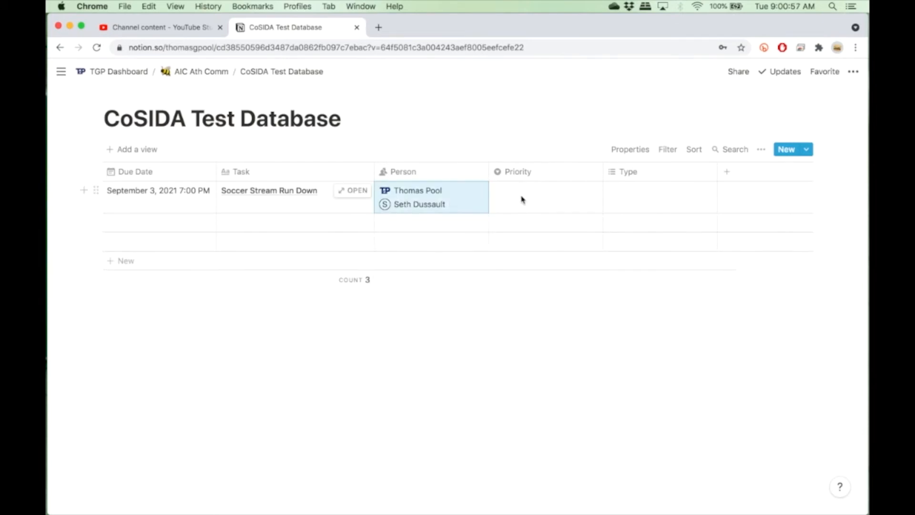
Create priority options "!", "!!", "!!!" and "!!!!" in the first row's Priority cell, ending with "!!!!" selected.
left_click(560, 199)
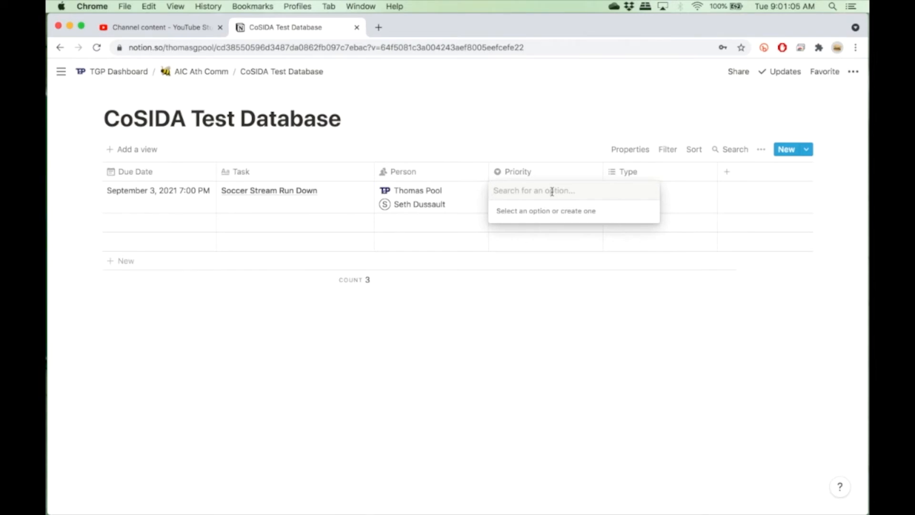
type("!")
key("Return")
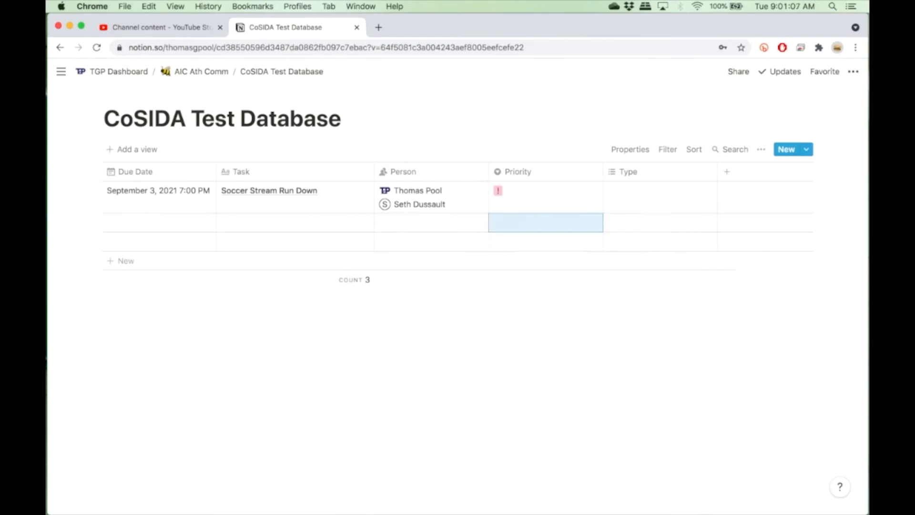
left_click(553, 193)
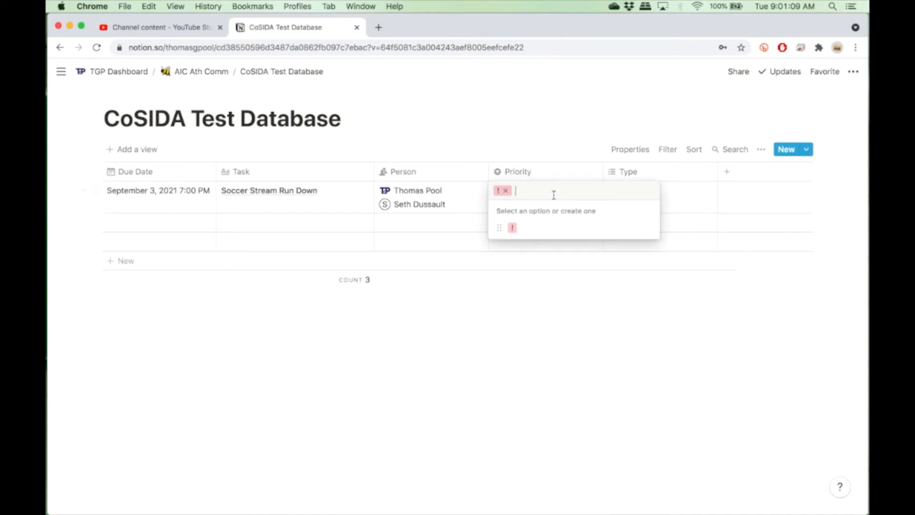
type("!!")
key("Return")
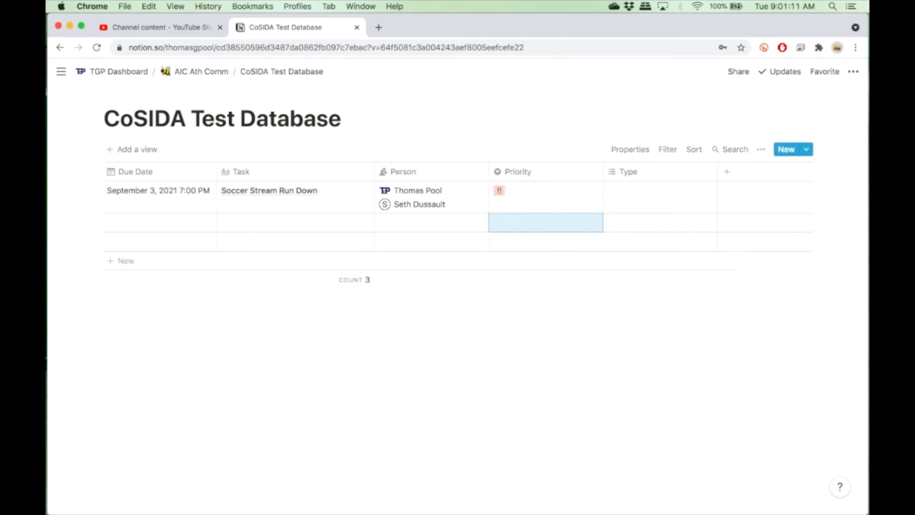
left_click(558, 189)
type("!!")
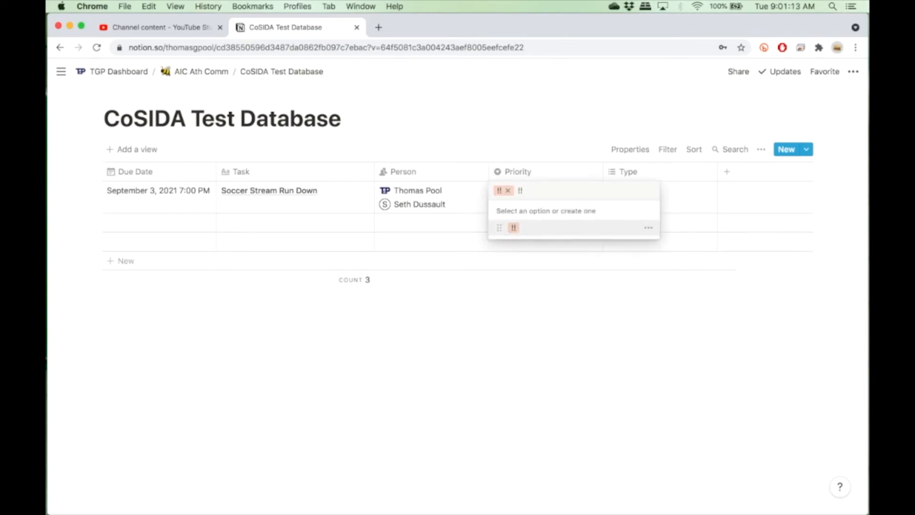
key("Return")
left_click(564, 189)
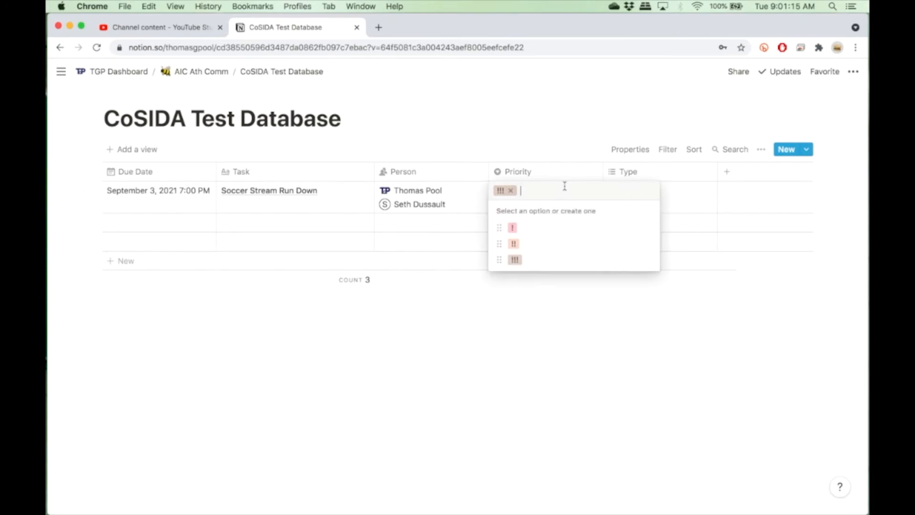
type("!!!!")
key("Return")
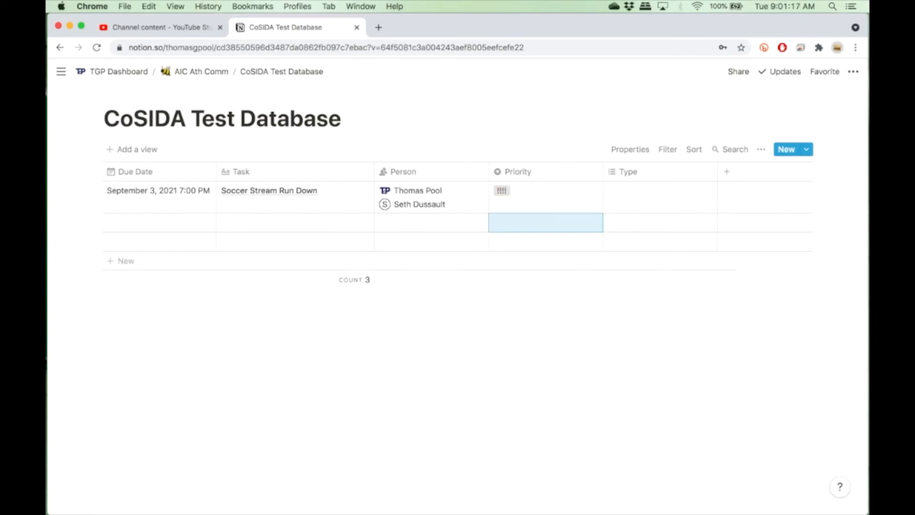
Color the "!" priority option green.
left_click(542, 210)
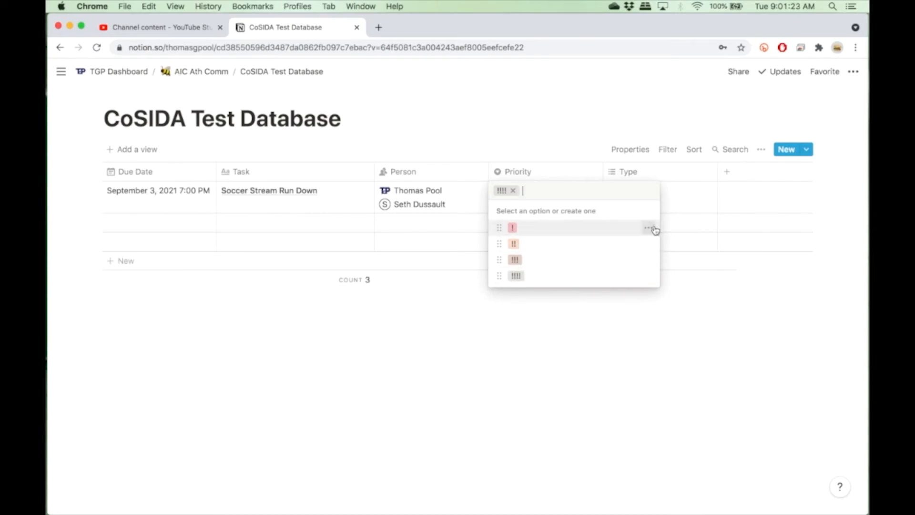
left_click(654, 229)
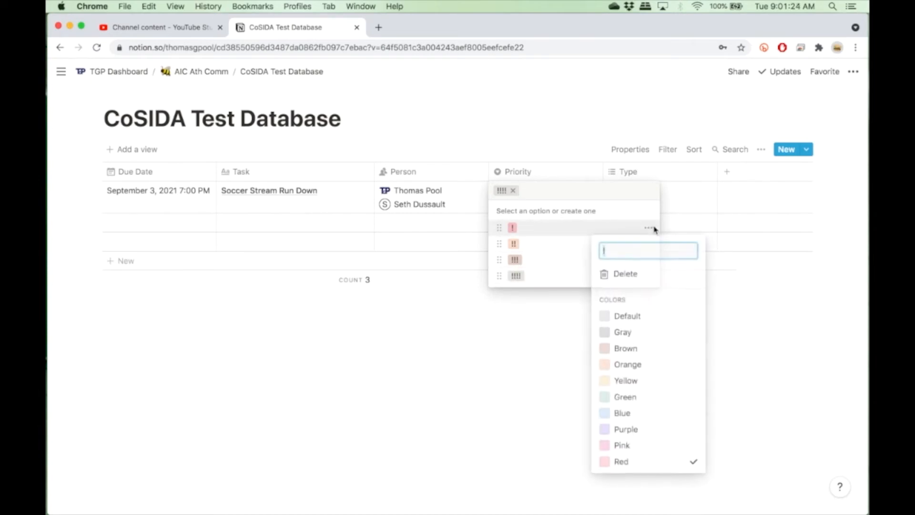
left_click(623, 400)
left_click(555, 270)
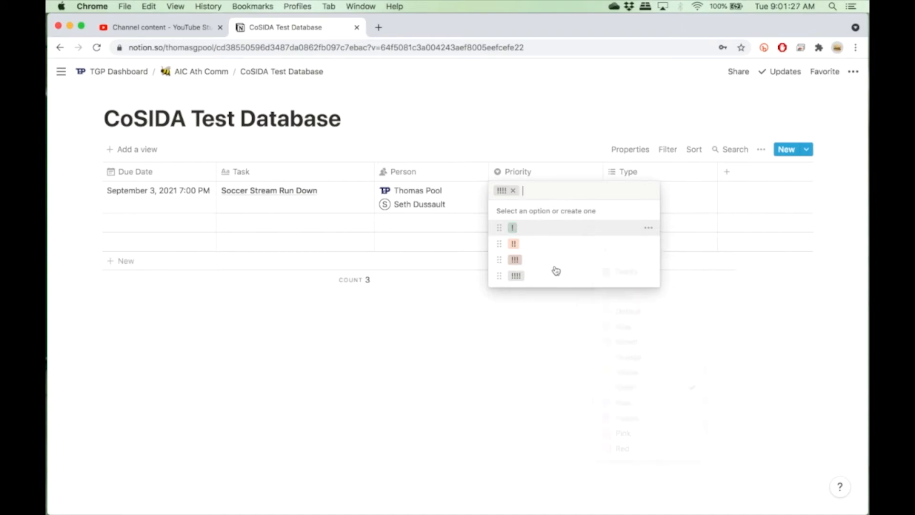
left_click(648, 243)
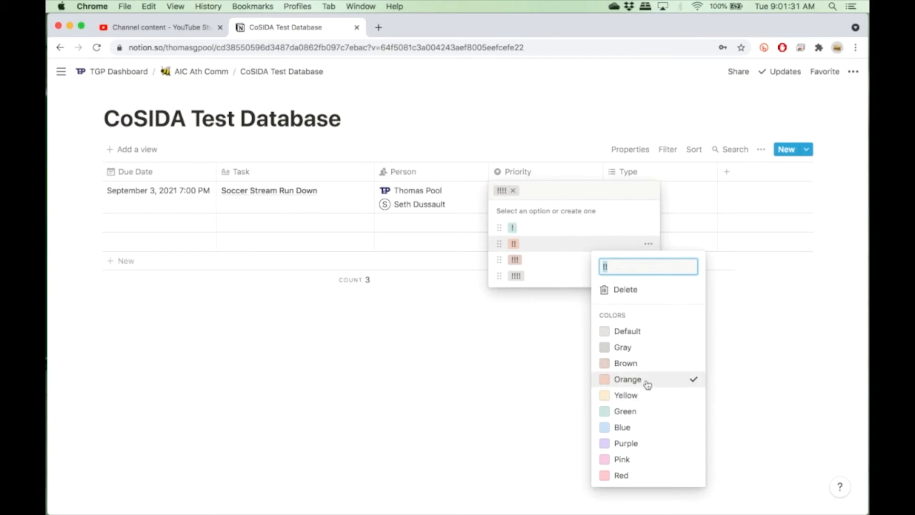
left_click(598, 259)
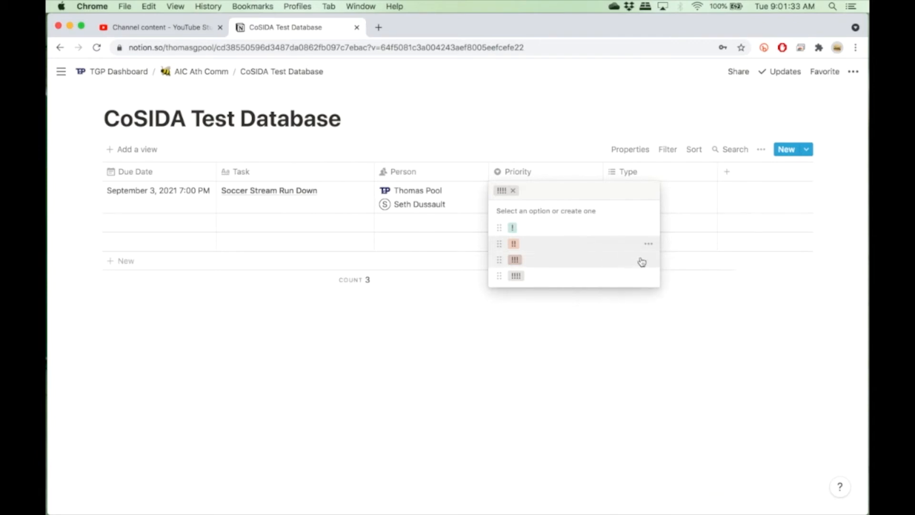
Color the "!!!" priority option yellow.
left_click(648, 259)
left_click(583, 261)
left_click(534, 260)
left_click(504, 196)
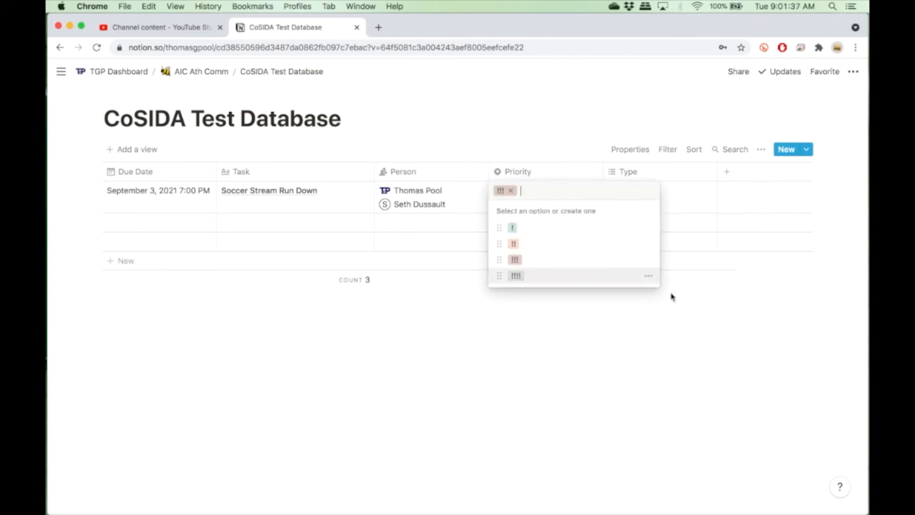
left_click(649, 260)
left_click(628, 412)
left_click(533, 282)
left_click(532, 278)
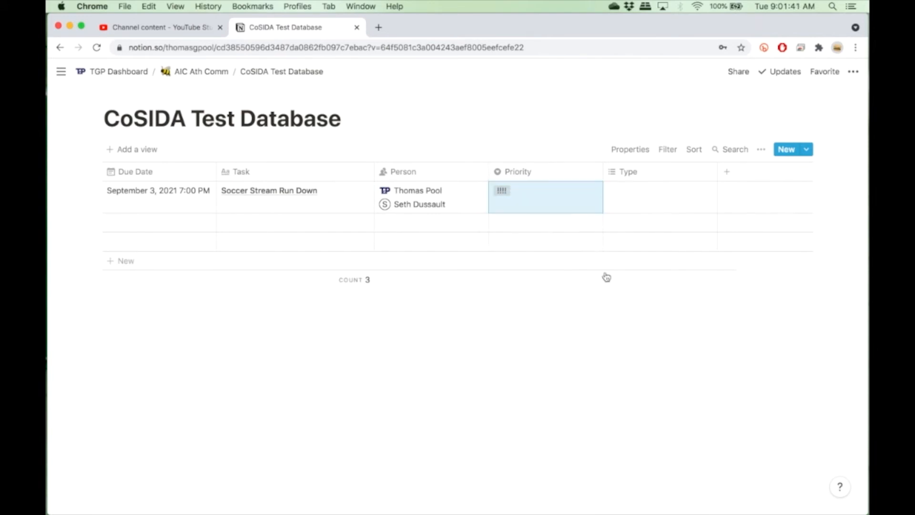
Color the "!!!!" priority option red and close the priority options.
left_click(563, 209)
left_click(649, 277)
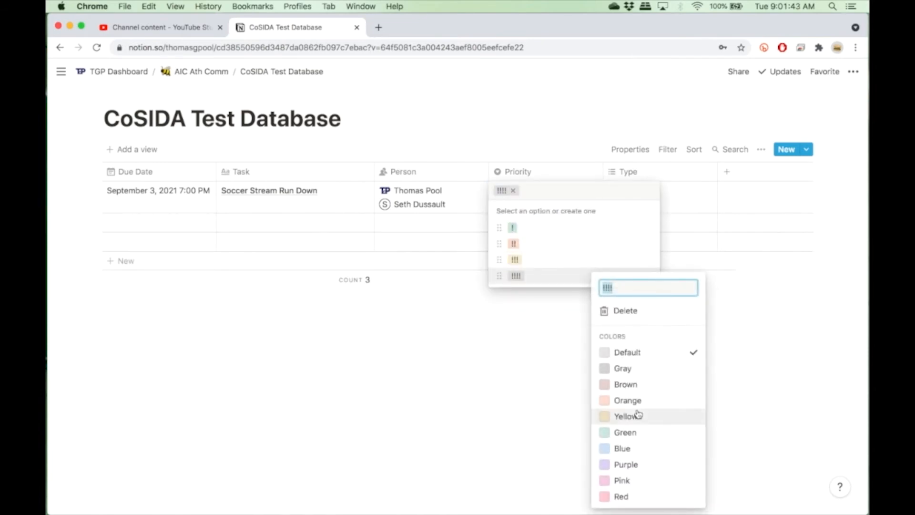
left_click(627, 496)
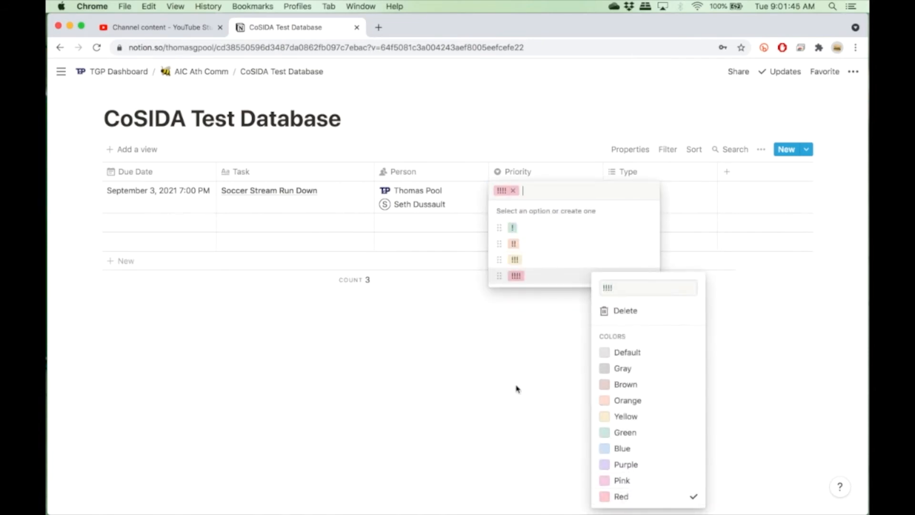
left_click(549, 358)
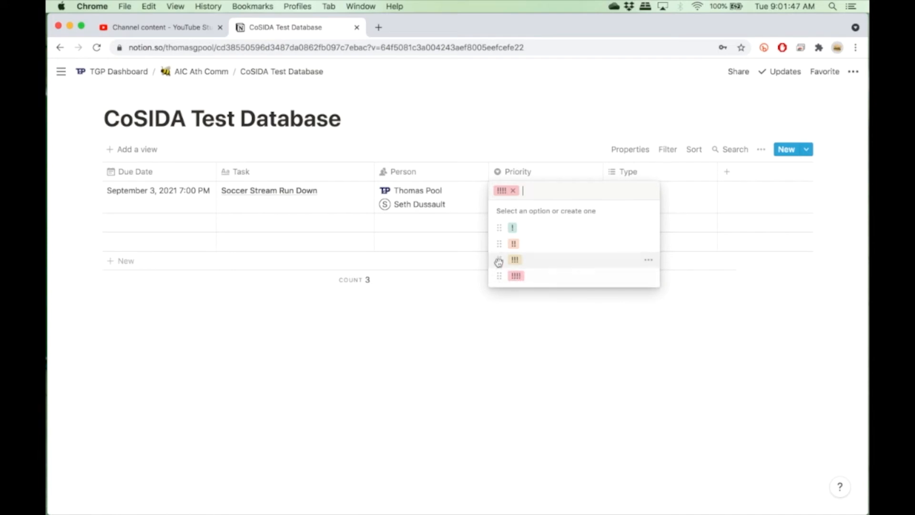
mouse_move(499, 259)
left_mouse_down()
mouse_move(497, 244)
mouse_move(498, 259)
left_mouse_up()
key("Escape")
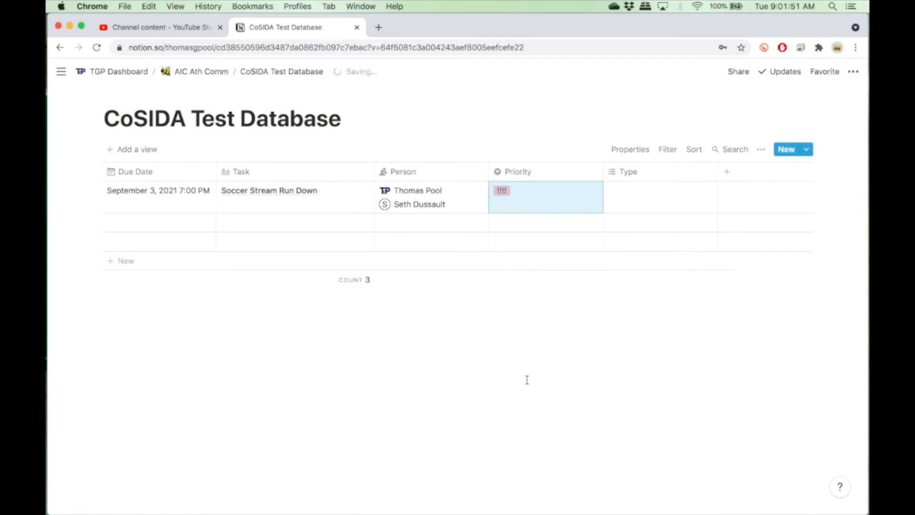
Tag the first row's Type with new options Website, Social and Video.
left_click(679, 196)
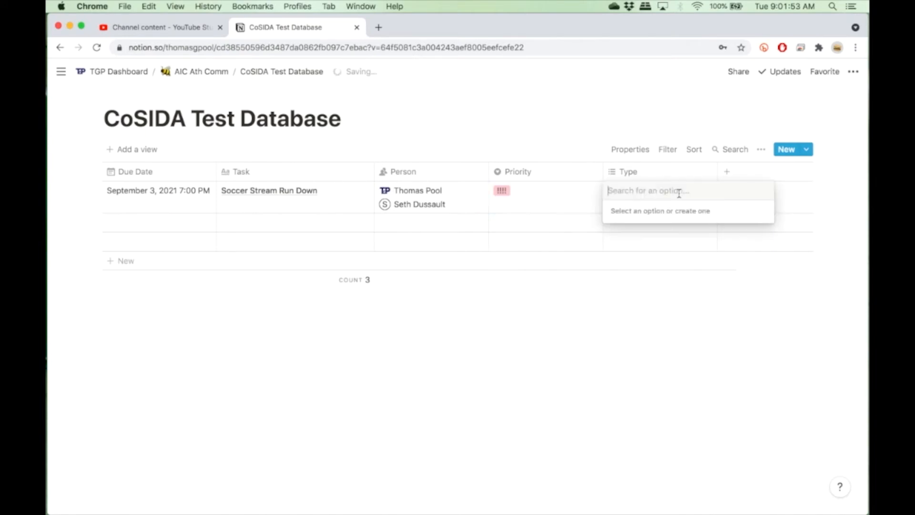
type("Websitre")
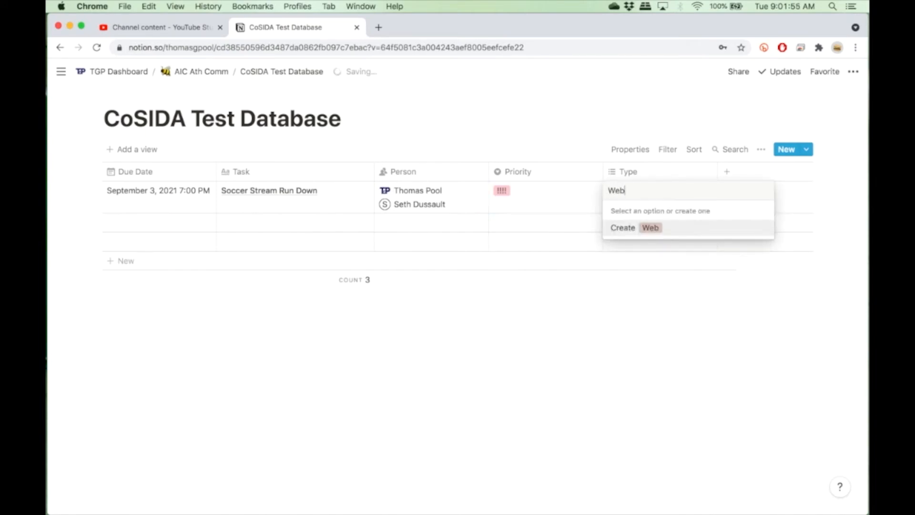
key("BackSpace")
key("BackSpace")
type("te")
key("Return")
type("Socaial")
key("BackSpace")
key("BackSpace")
key("BackSpace")
key("BackSpace")
type("ial")
key("Return")
type("Video")
key("Return")
Add a new Student-Workers tag to the first row's Type.
type("S")
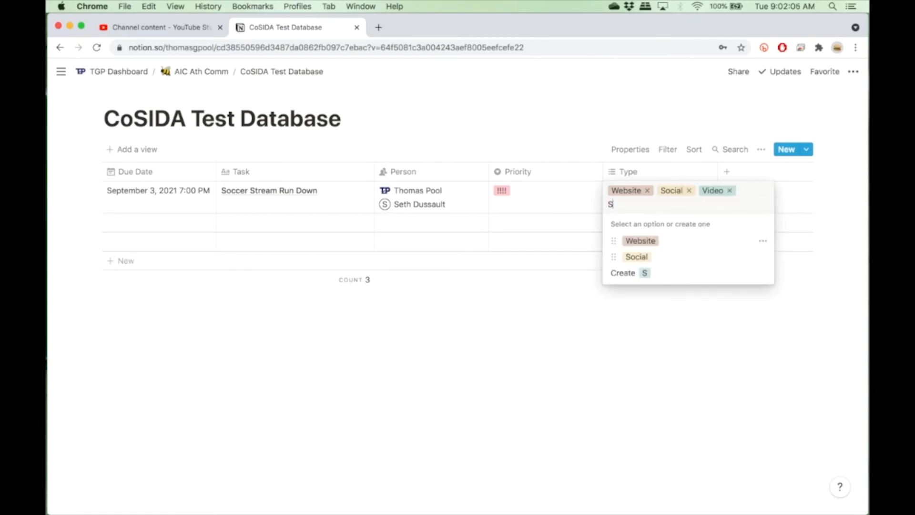
type("tudent-Workers")
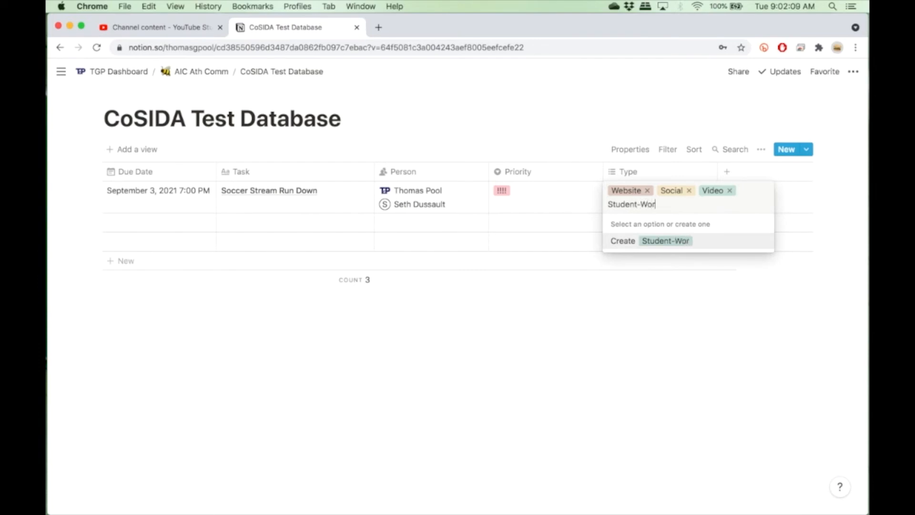
key("Return")
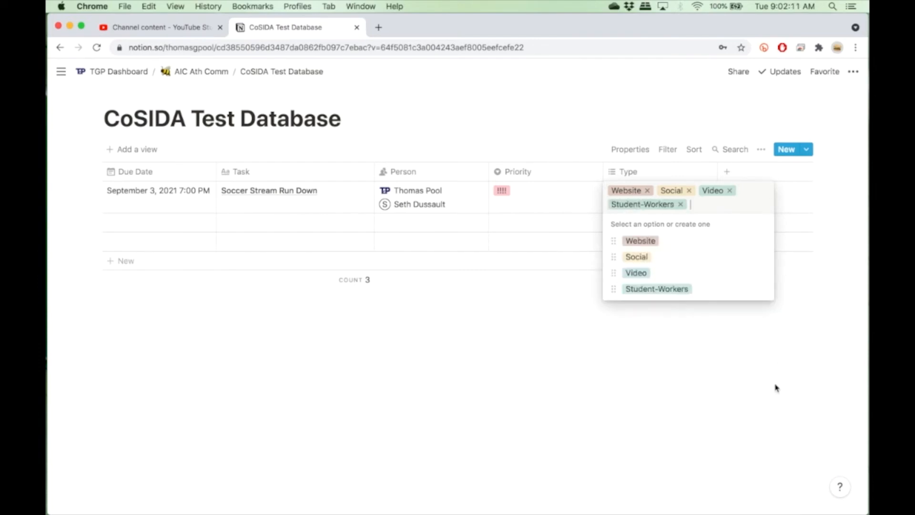
key("Escape")
left_click(682, 206)
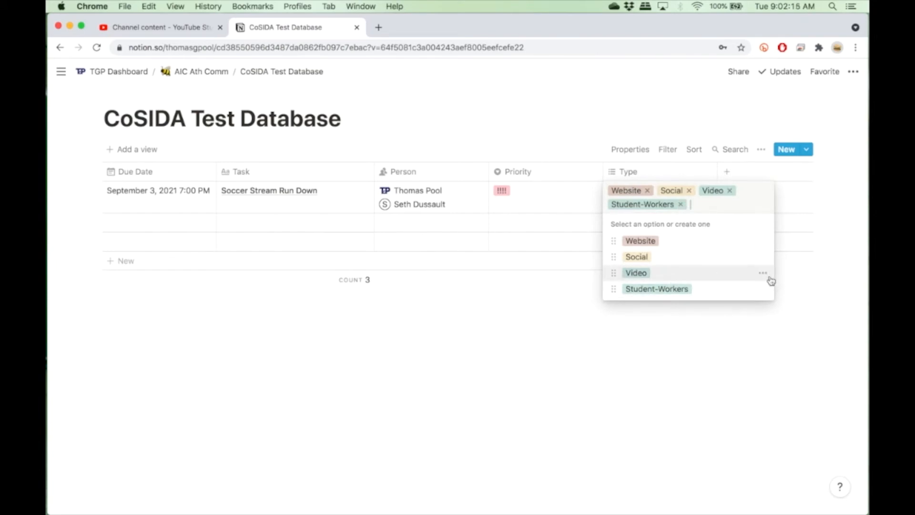
left_click(763, 275)
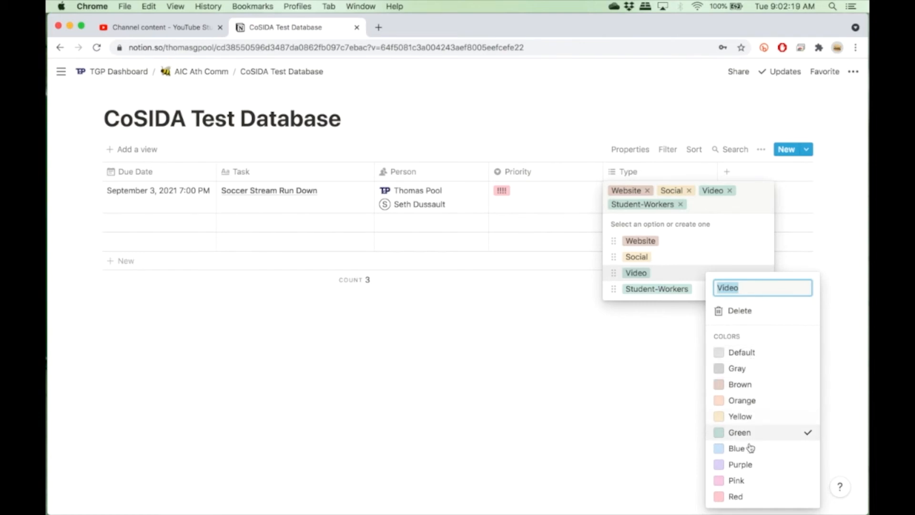
left_click(679, 385)
key("Escape")
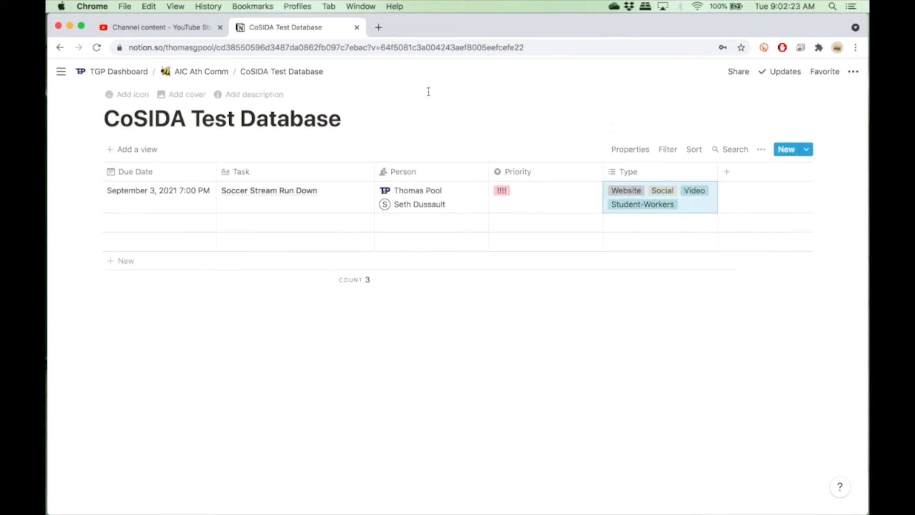
Open the AIC Ath Comm Tasks database from the AIC Ath Comm page.
left_click(209, 74)
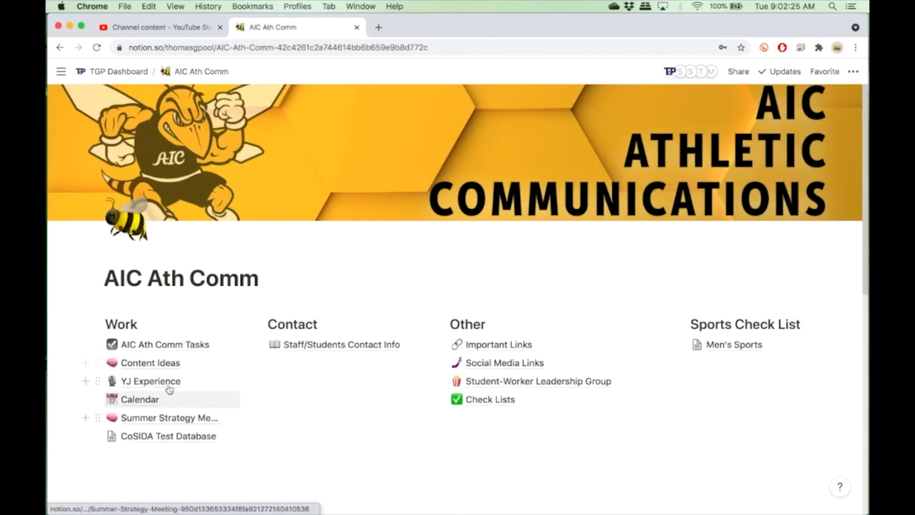
left_click(164, 344)
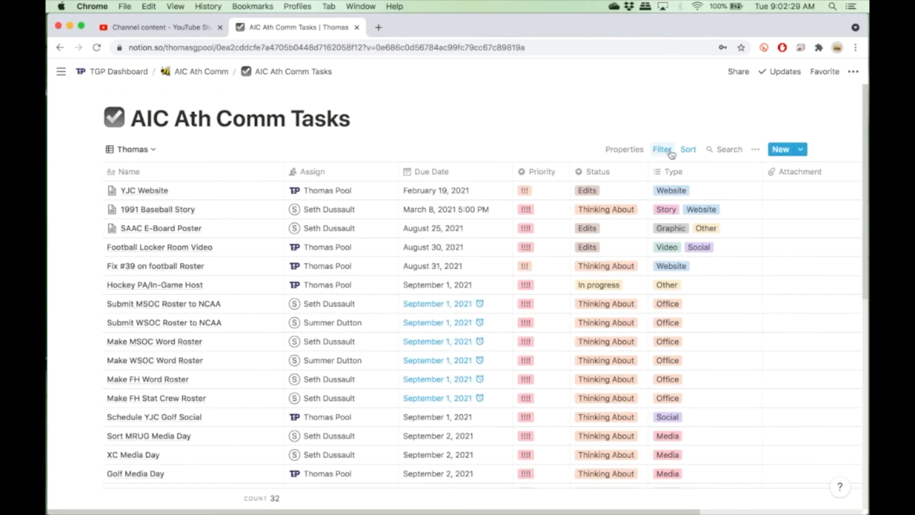
left_click(594, 191)
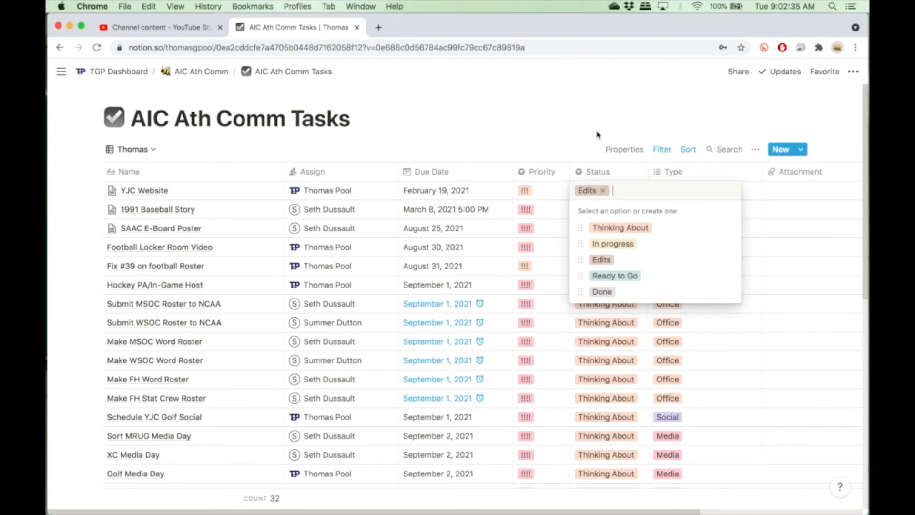
key("Escape")
scroll(286, 425, "down", 10)
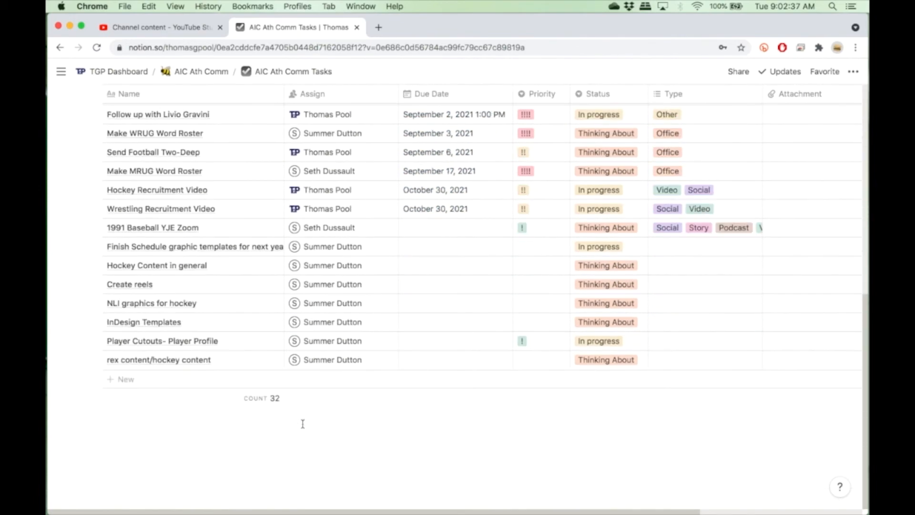
left_click(141, 379)
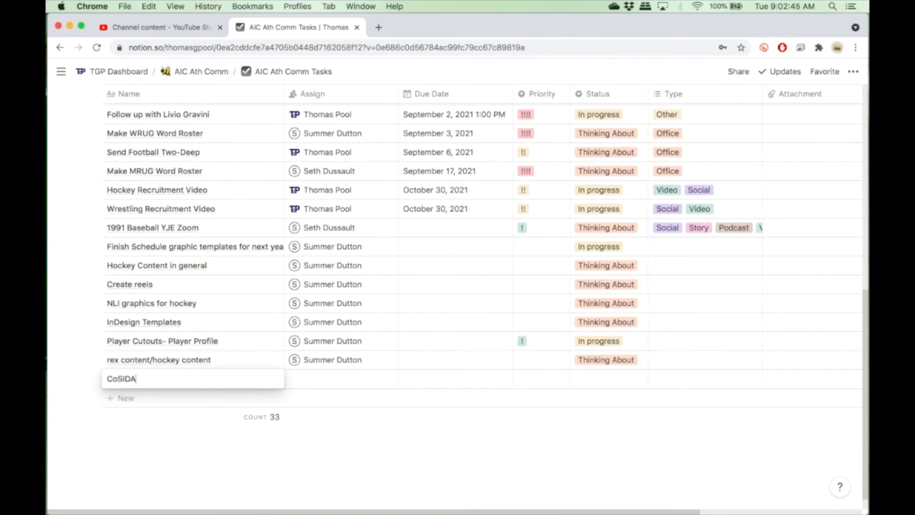
type("CoSIDA TR")
key("BackSpace")
type("est")
left_click(351, 376)
left_click(351, 376)
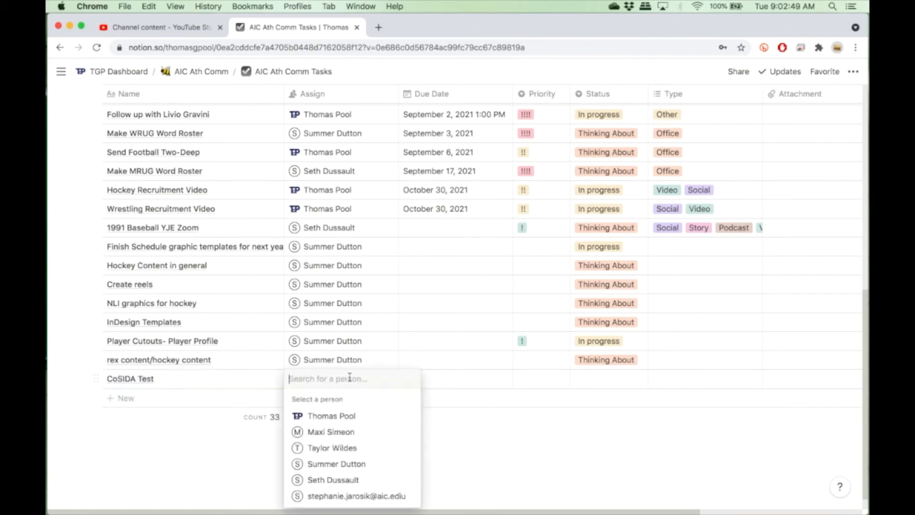
left_click(333, 415)
Set the CoSIDA Test due date to September 1, 2021.
left_click(466, 378)
left_click(464, 378)
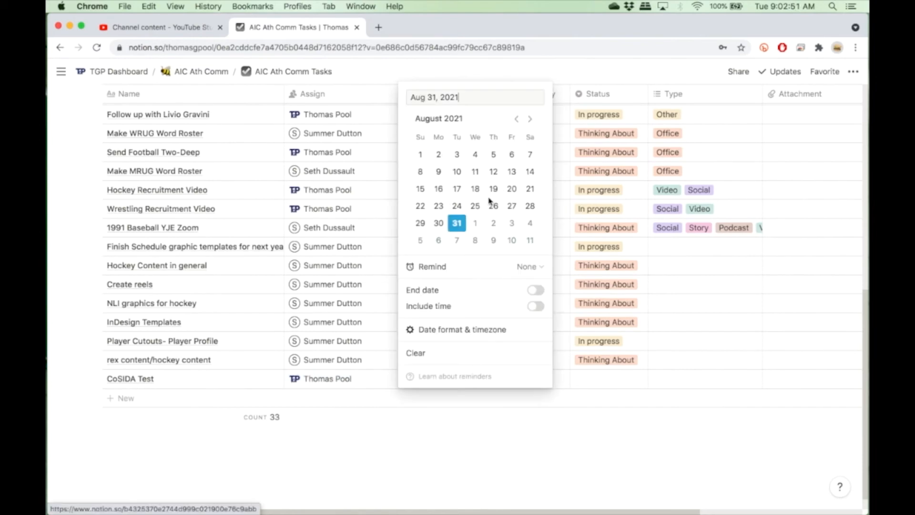
left_click(476, 224)
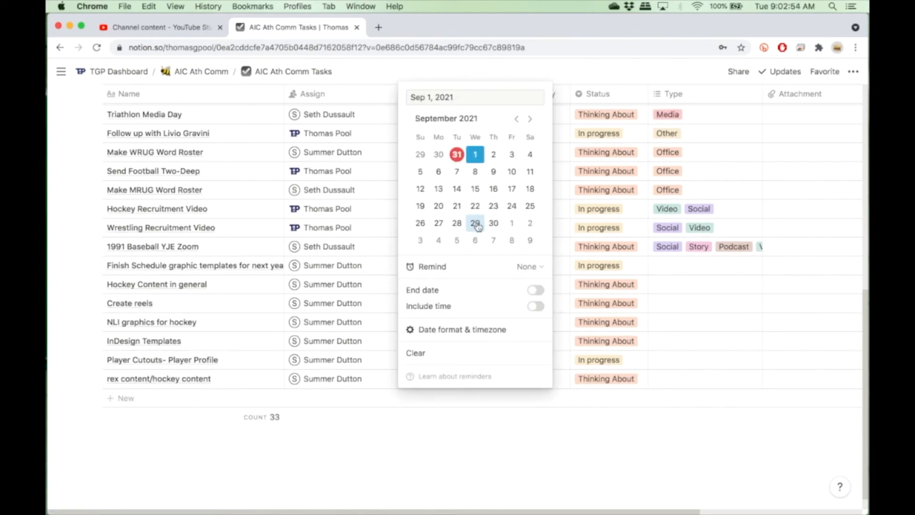
left_click(707, 329)
scroll(546, 206, "down", 2)
scroll(545, 207, "up", 5)
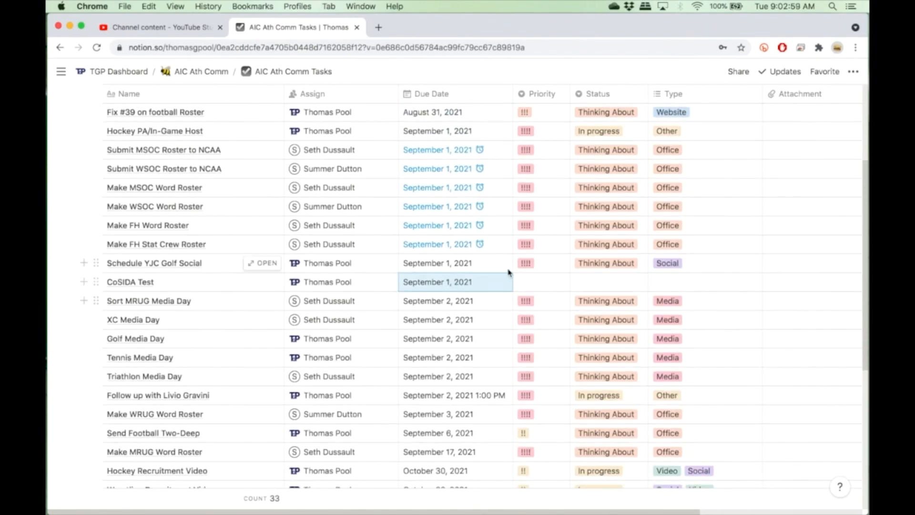
scroll(508, 271, "down", 1)
scroll(509, 271, "up", 4)
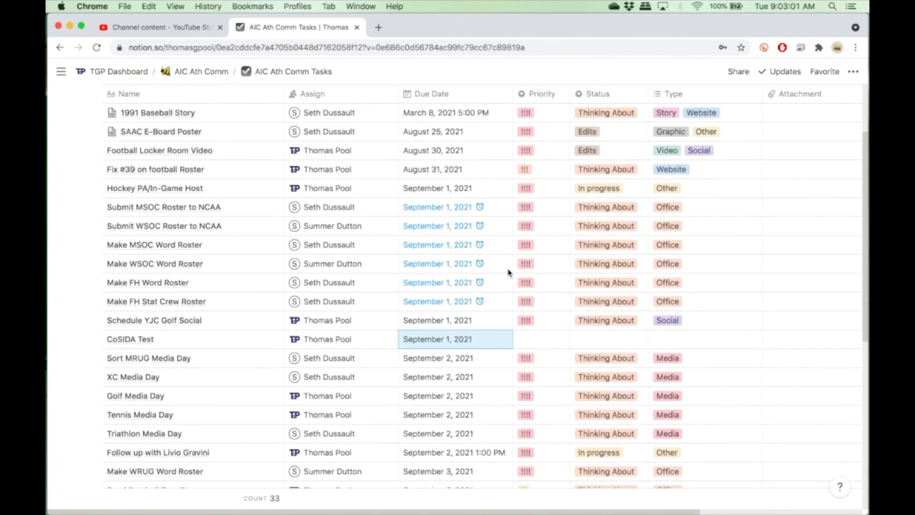
Set the CoSIDA Test priority to !!! and its status to In progress.
left_click(527, 340)
left_click(539, 408)
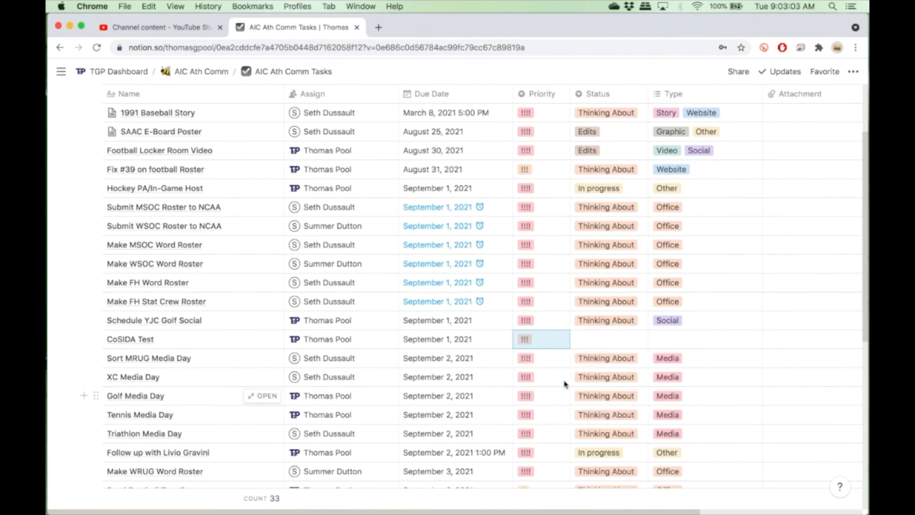
left_click(609, 339)
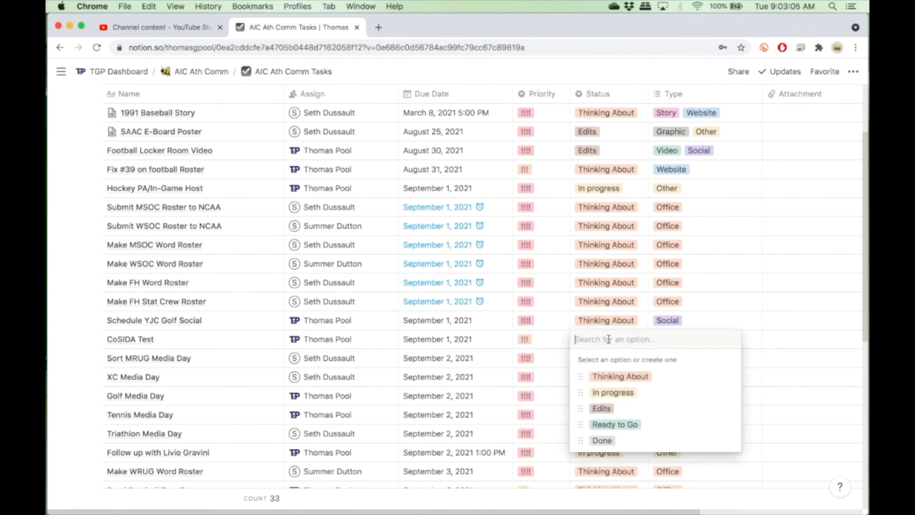
left_click(610, 398)
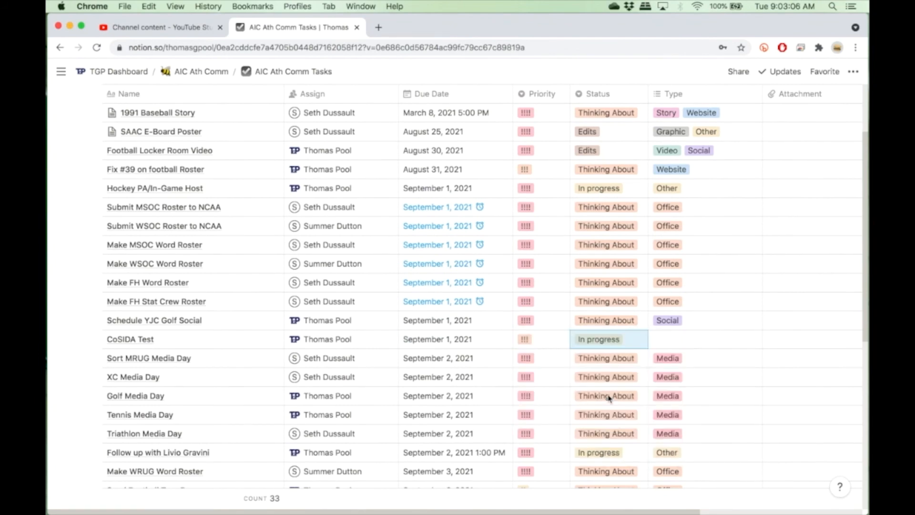
Tag the CoSIDA Test type as Video.
left_click(676, 345)
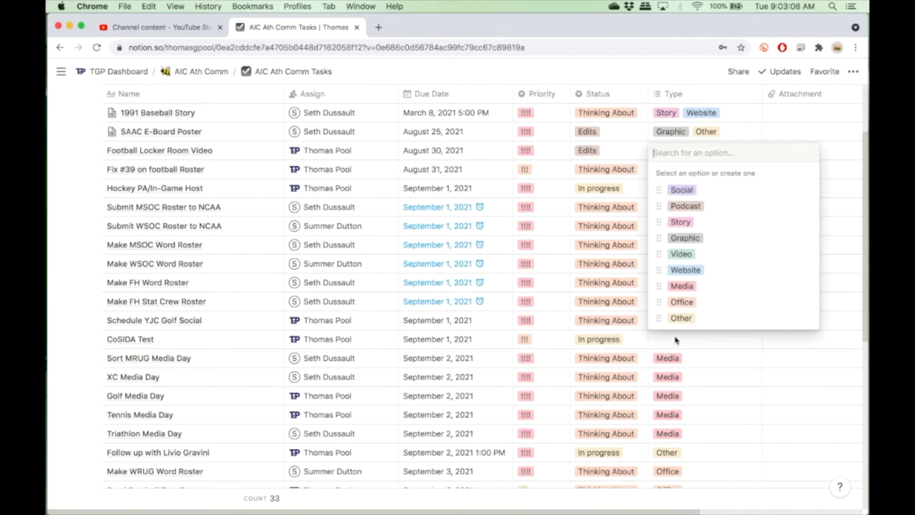
left_click(684, 257)
key("Escape")
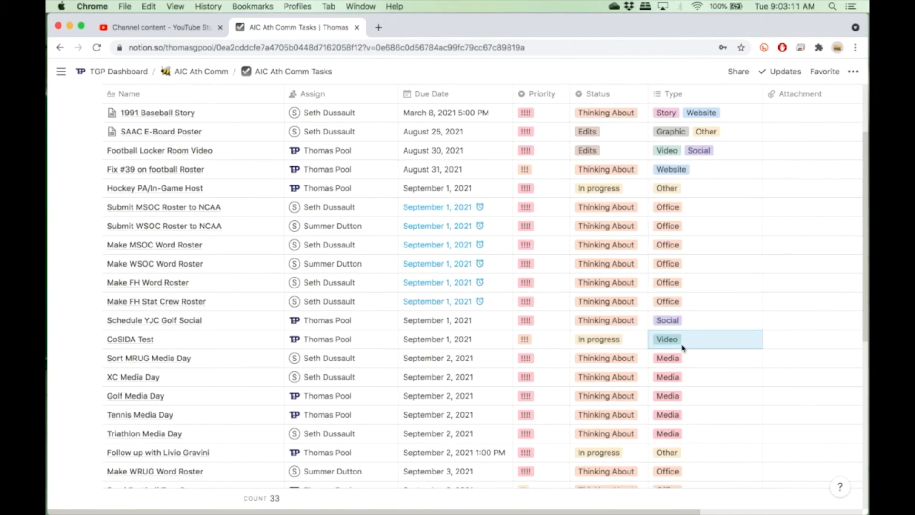
Change the CoSIDA Test status step by step through Edits and Ready to Go to Done.
left_click(604, 341)
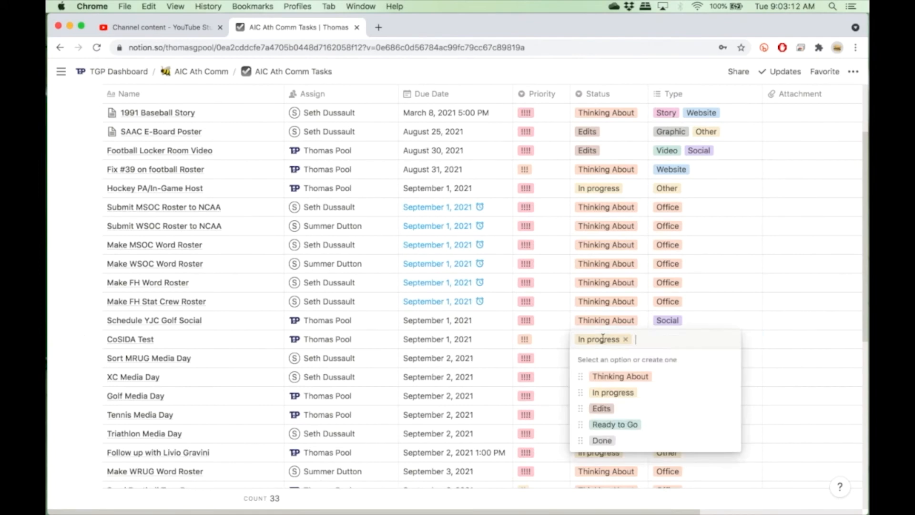
left_click(602, 409)
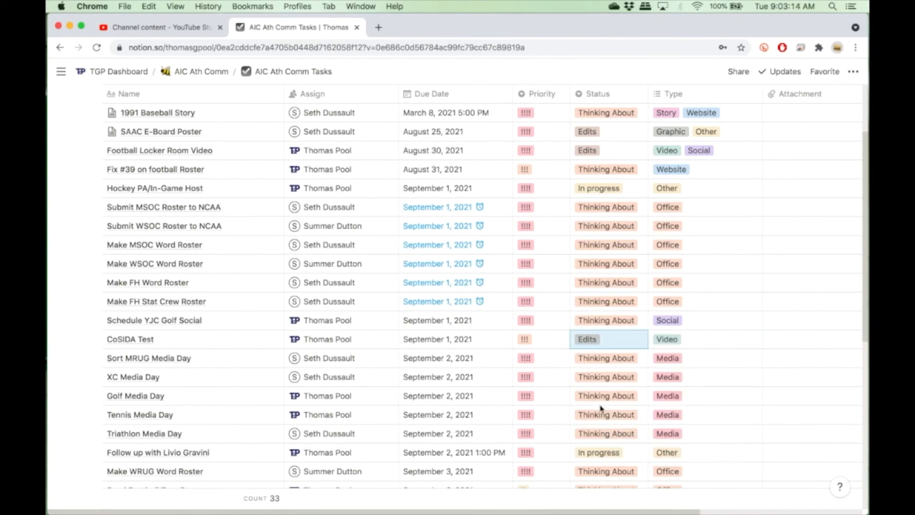
left_click(581, 346)
left_click(611, 428)
left_click(612, 342)
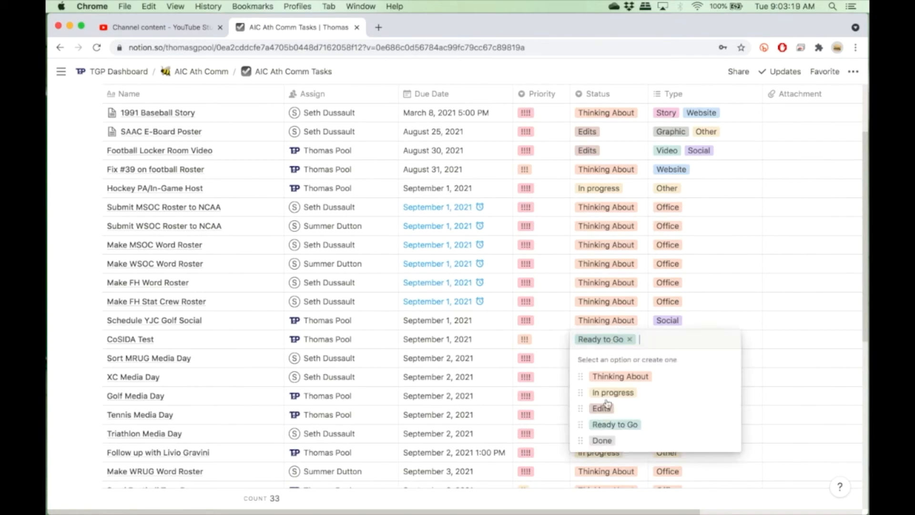
left_click(603, 441)
Examine the table view's filter and sort settings.
scroll(562, 352, "down", 5)
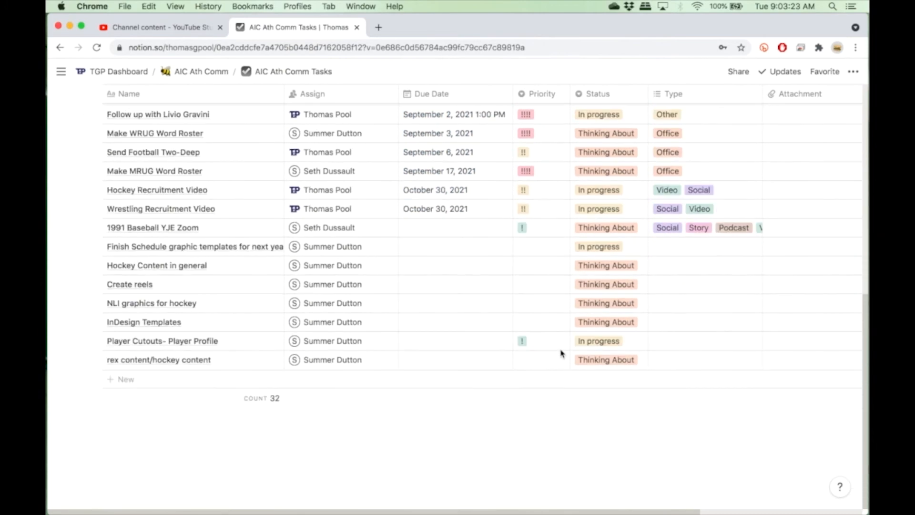
scroll(560, 352, "up", 5)
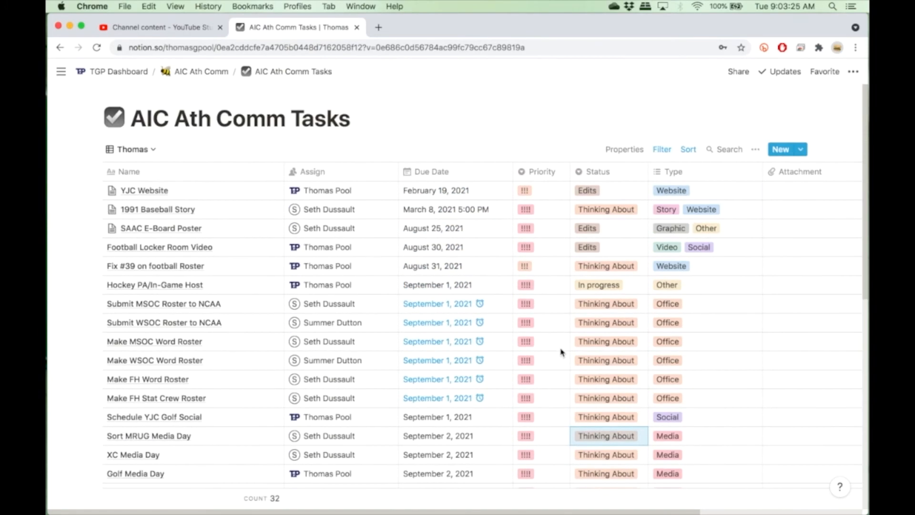
left_click(663, 152)
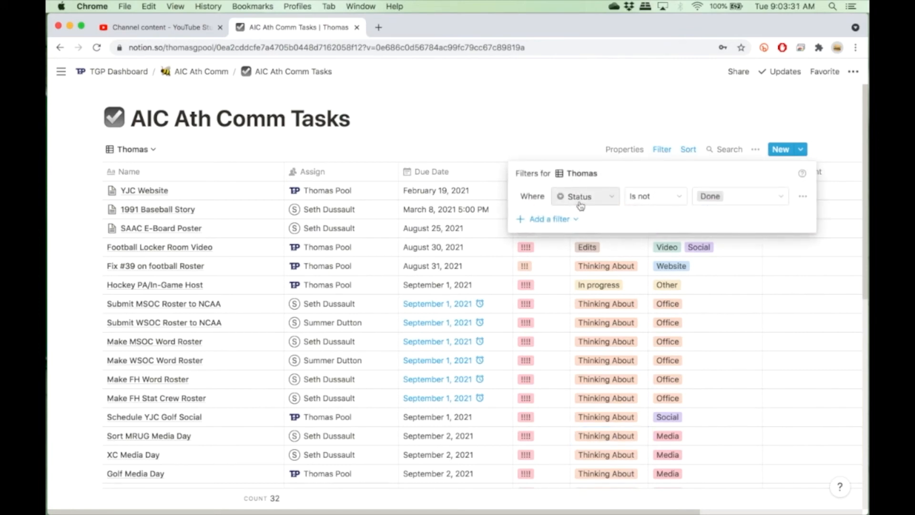
left_click(670, 88)
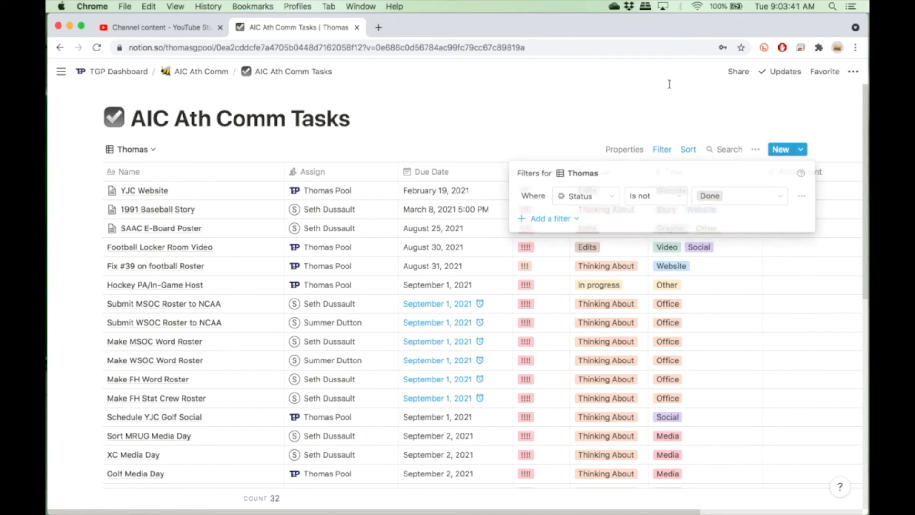
left_click(689, 152)
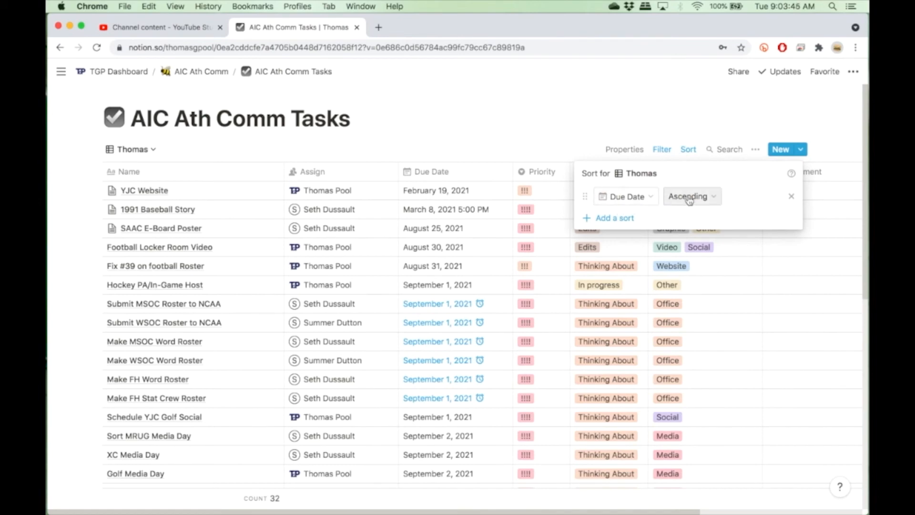
left_click(519, 109)
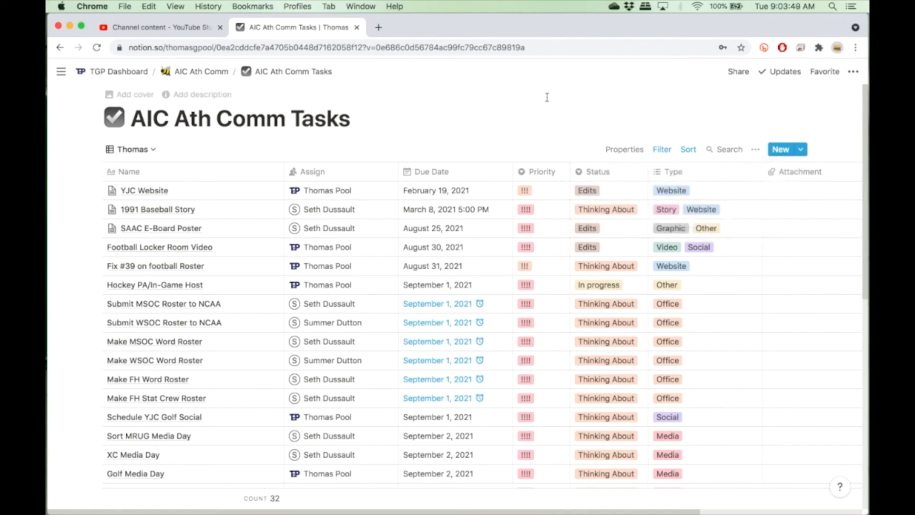
Switch to the Calendar View and browse the month's scheduled tasks.
left_click(125, 150)
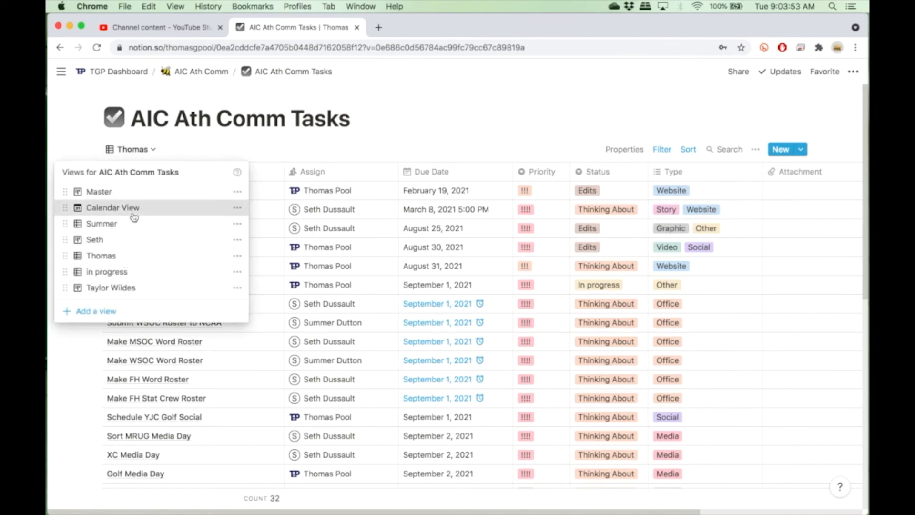
left_click(134, 208)
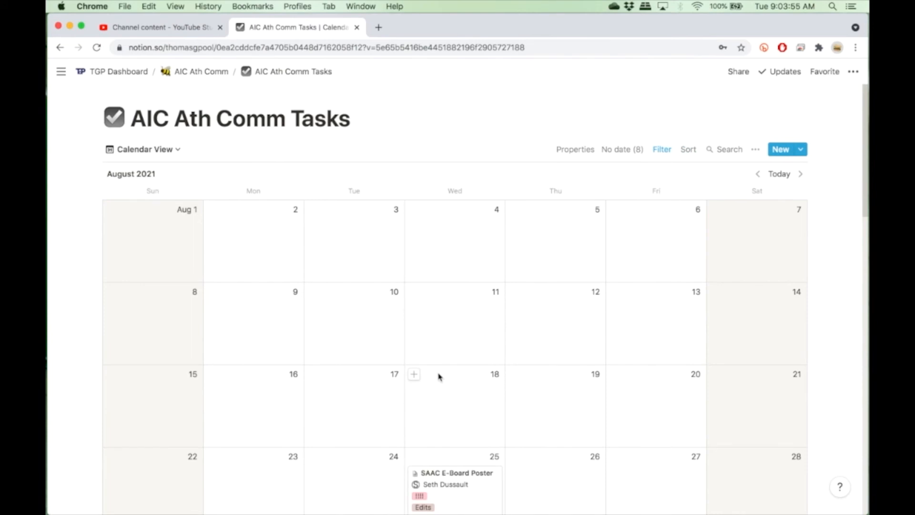
scroll(439, 376, "down", 6)
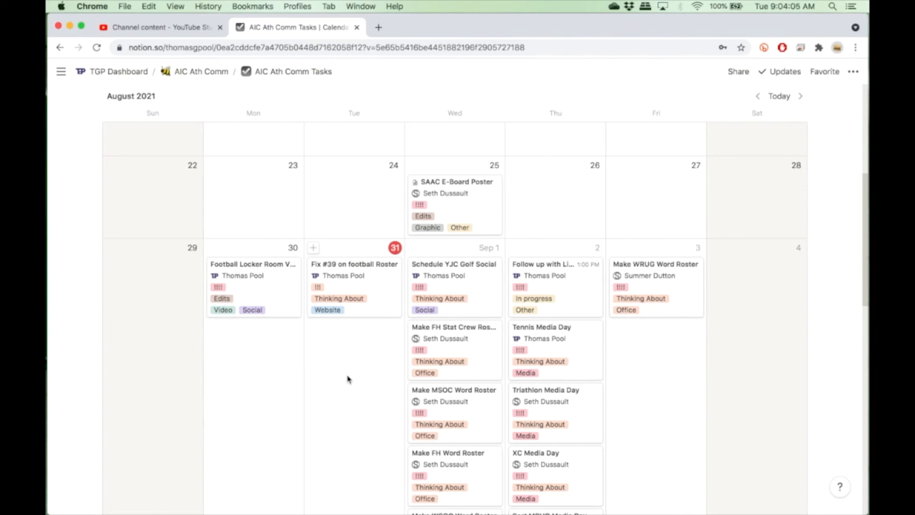
scroll(347, 379, "down", 4)
scroll(348, 379, "up", 10)
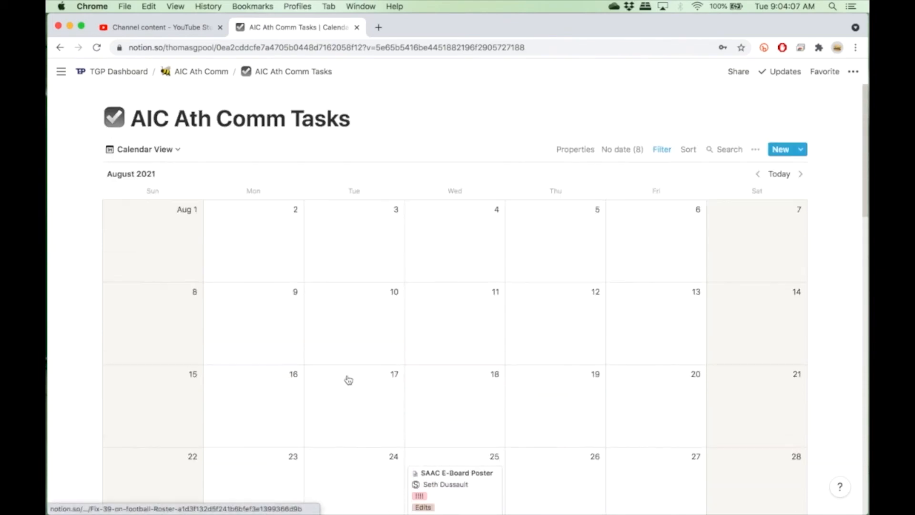
Return to the Thomas table view.
left_click(159, 151)
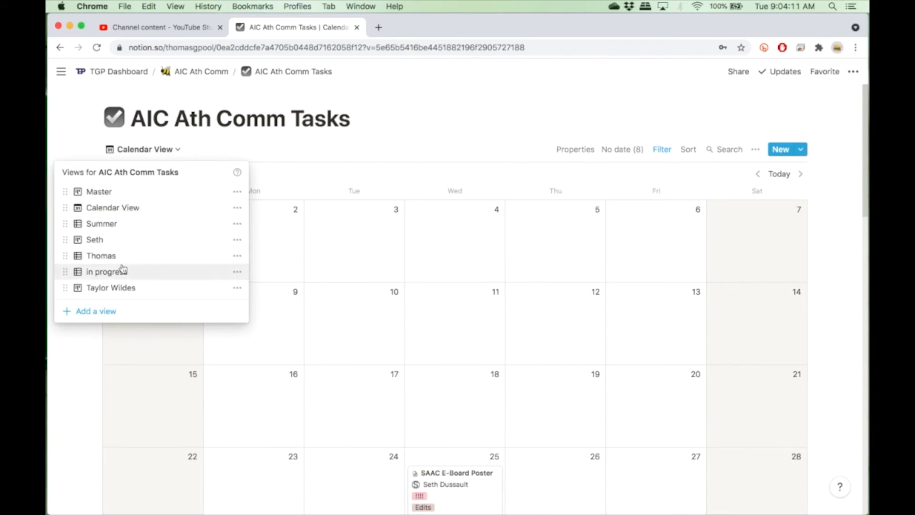
left_click(122, 257)
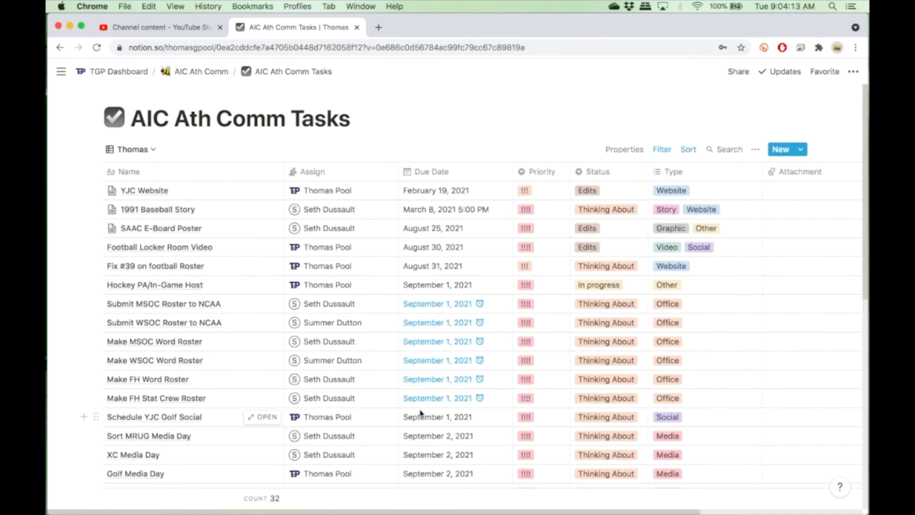
scroll(198, 392, "down", 10)
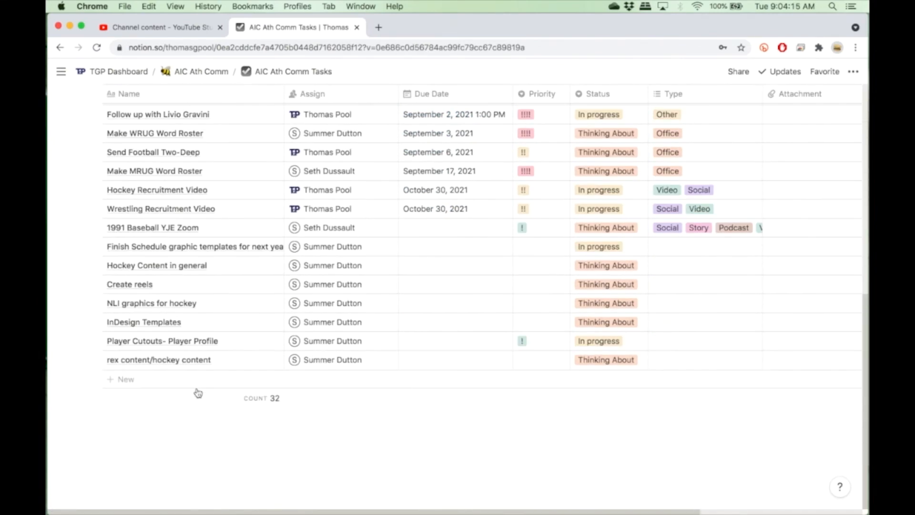
left_click(167, 387)
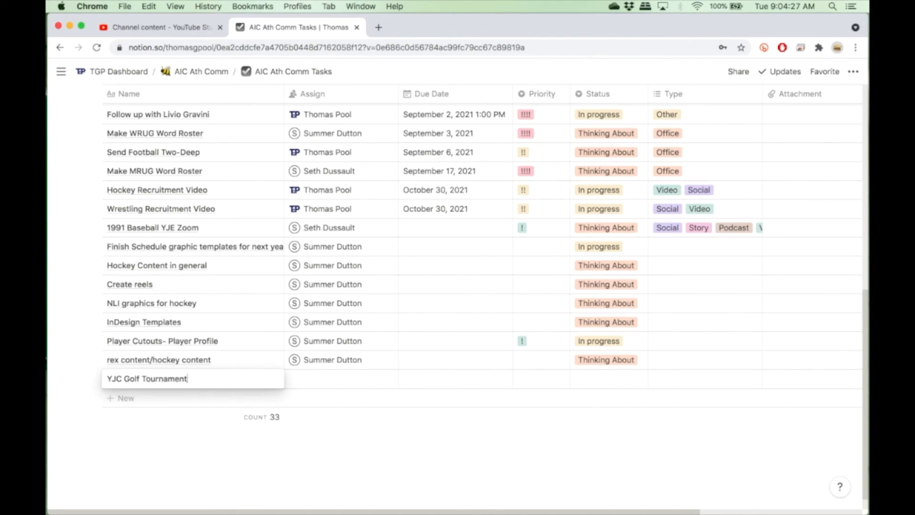
left_click(339, 380)
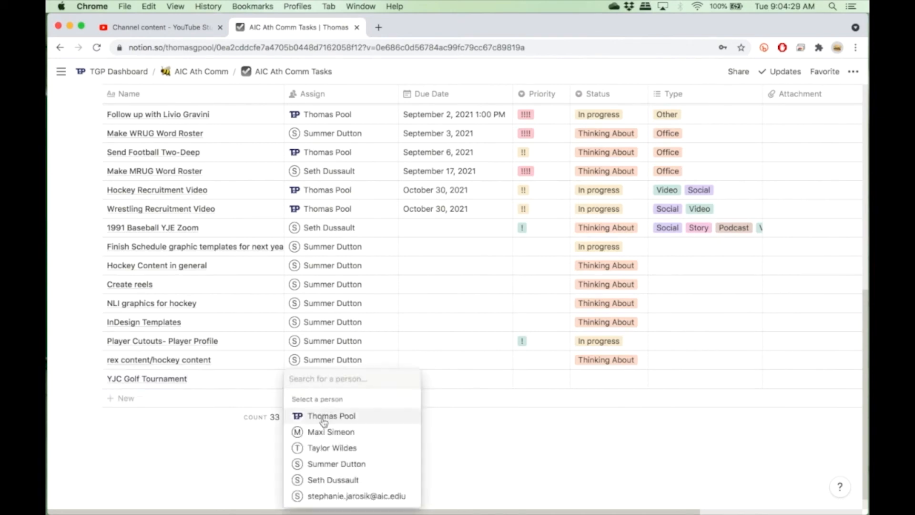
left_click(343, 413)
Give the YJC Golf Tournament task a due date of Aug 31, 2021 at 6:00 PM.
left_click(453, 378)
left_click(453, 379)
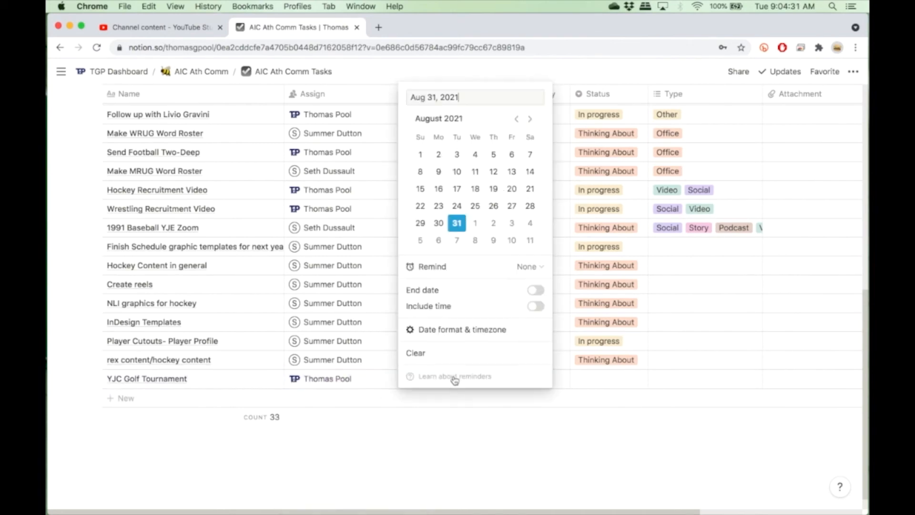
left_click(535, 306)
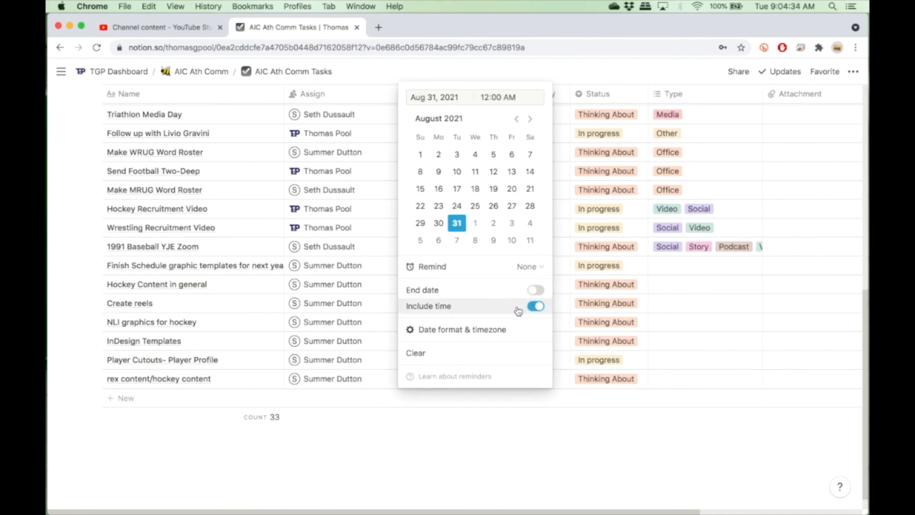
double_click(485, 97)
type("6")
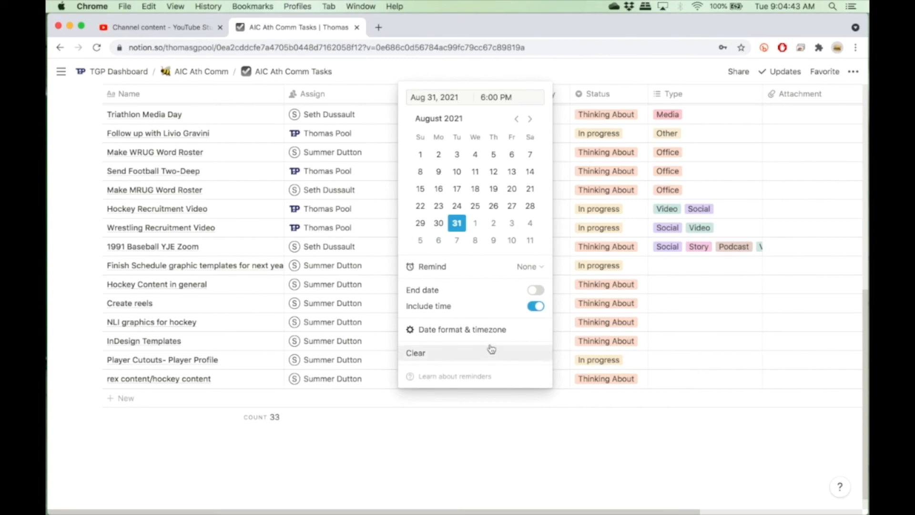
Set the YJC Golf Tournament task's priority to !!!
left_click(479, 477)
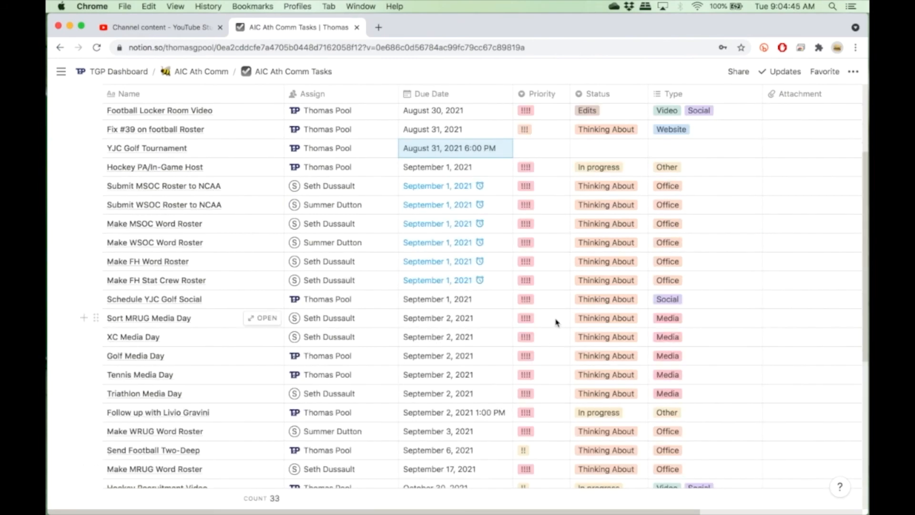
scroll(555, 320, "down", 3)
scroll(556, 321, "up", 5)
left_click(539, 241)
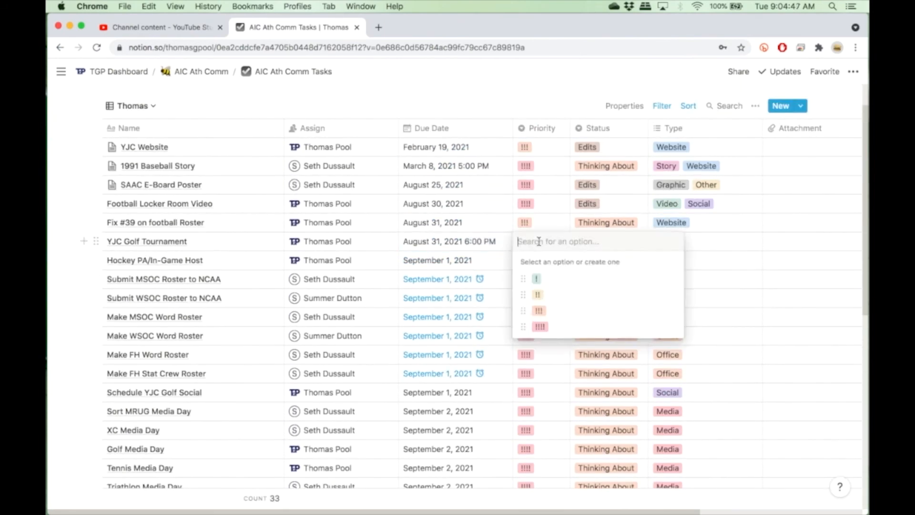
left_click(537, 312)
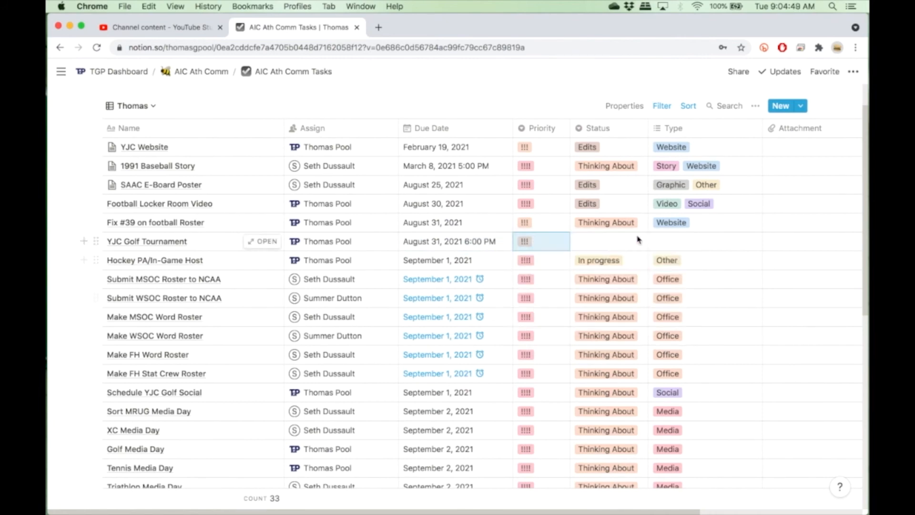
Set the YJC Golf Tournament task's status to In progress and its type to Social.
left_click(633, 244)
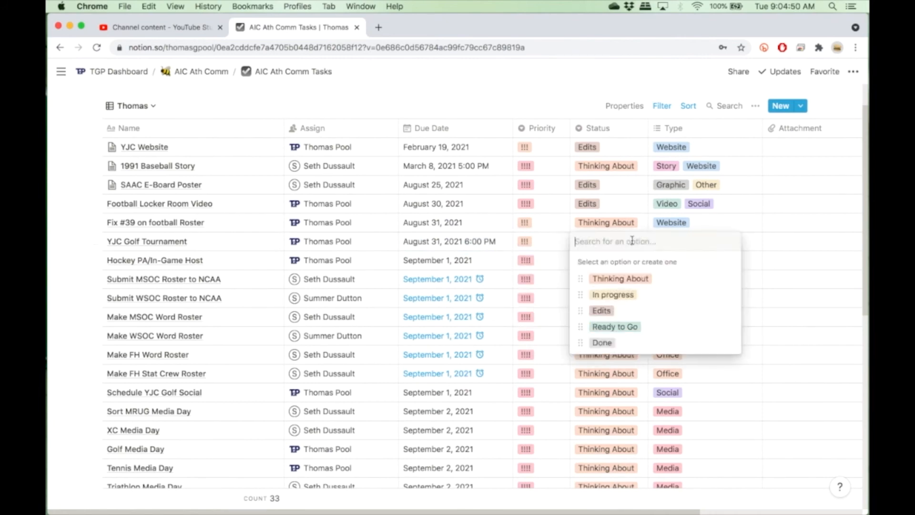
left_click(618, 299)
left_click(701, 241)
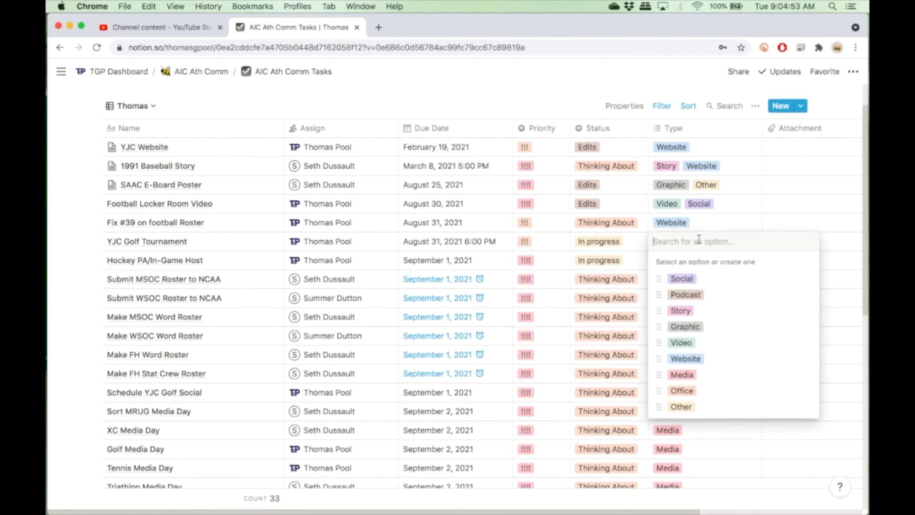
left_click(682, 278)
left_click(529, 95)
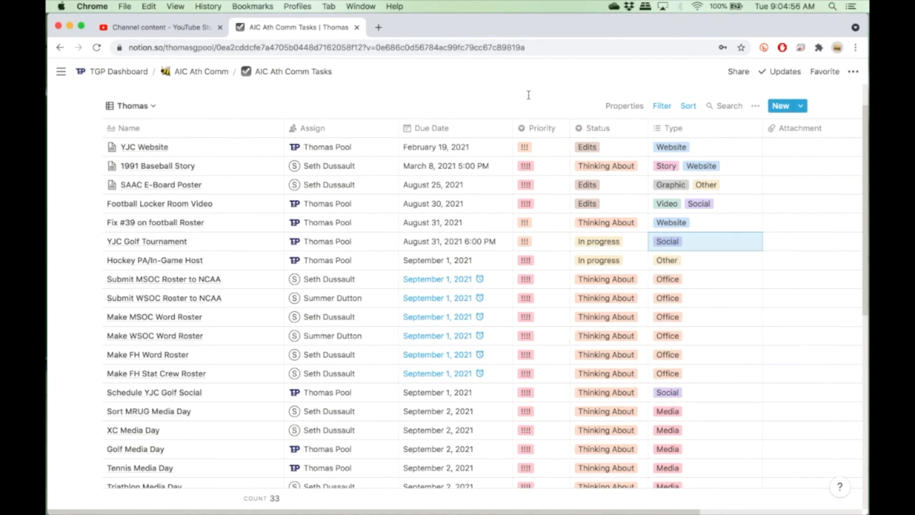
Switch to the Calendar View and check the YJC Golf Tournament task on August 31.
left_click(139, 107)
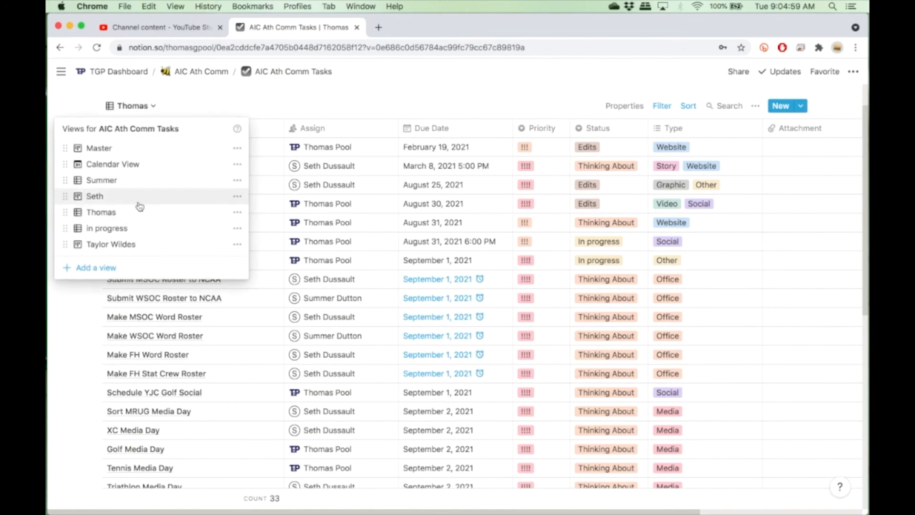
left_click(137, 164)
scroll(381, 322, "down", 6)
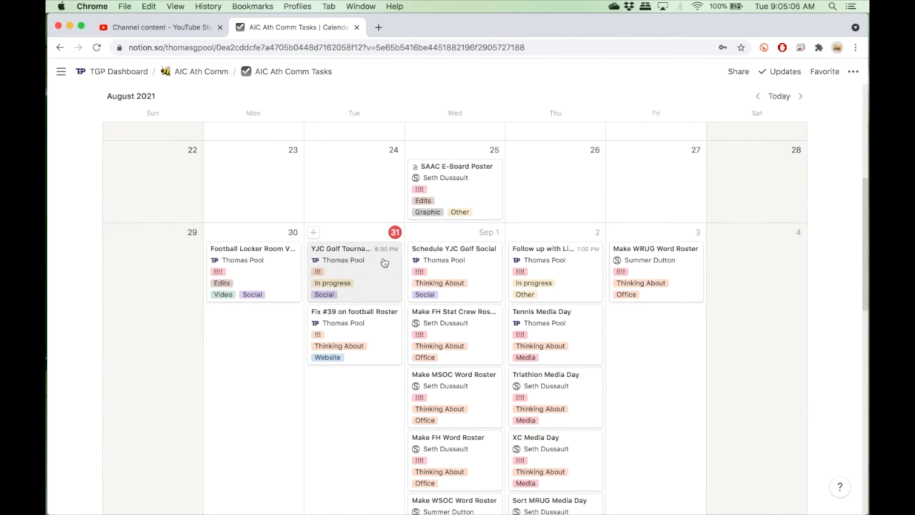
scroll(359, 280, "down", 2)
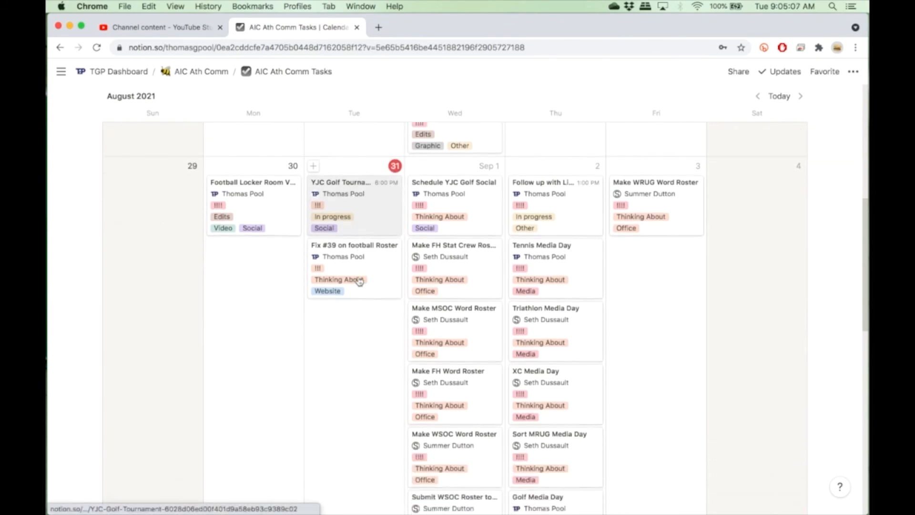
scroll(360, 281, "up", 1)
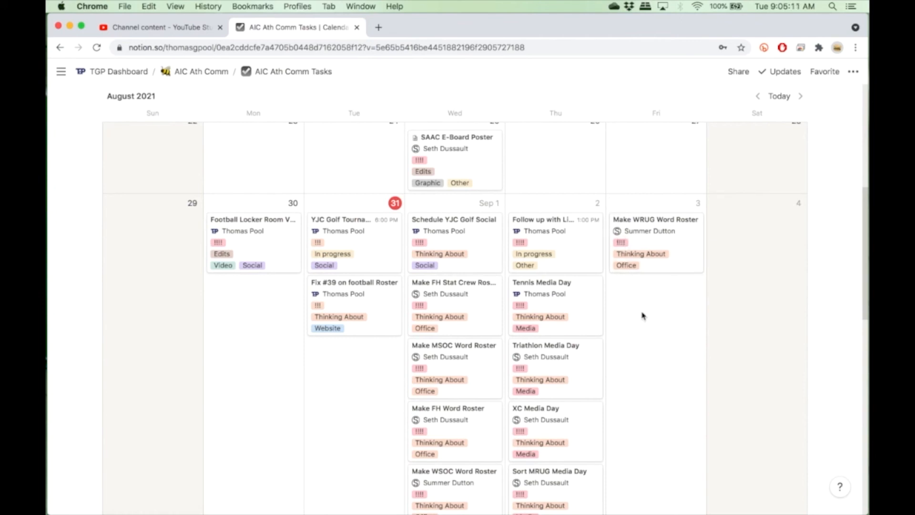
Create a new task on September 3 in the calendar named YJC Golf Tournament IG.
left_click(616, 204)
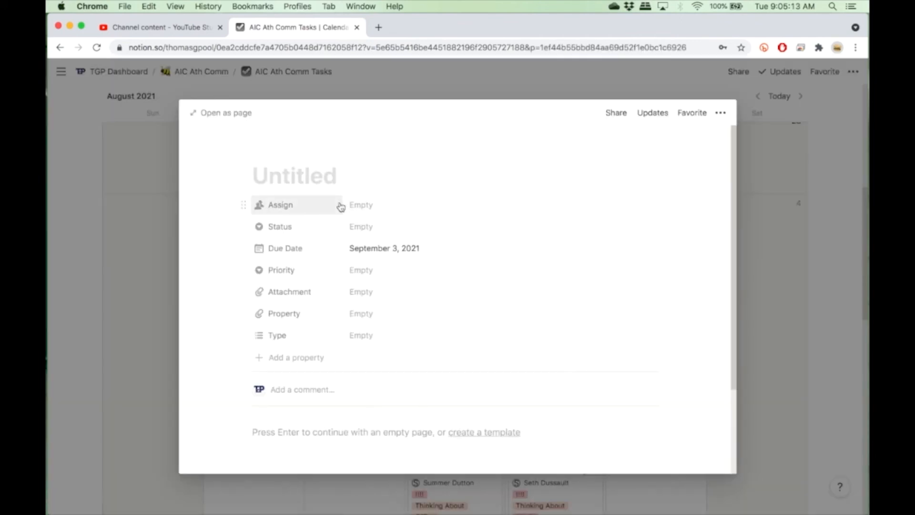
type("YJC G")
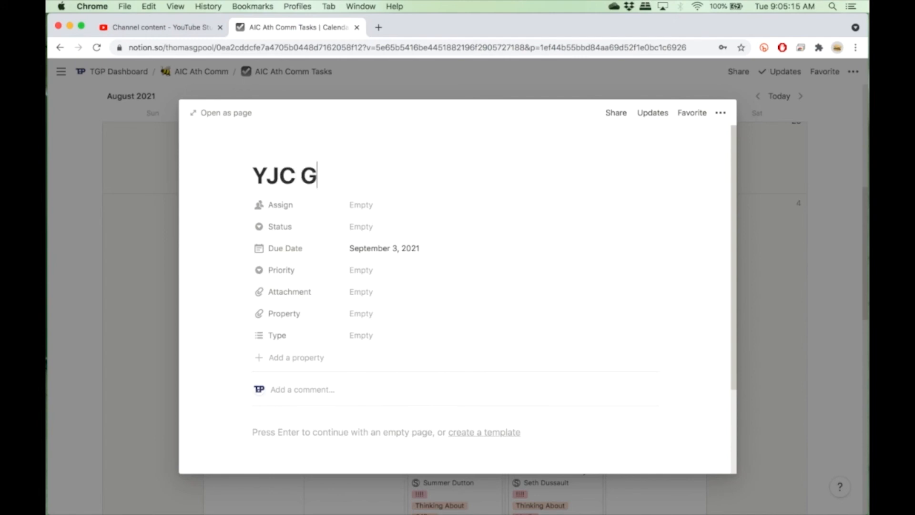
type("olf Tournamnet")
key("BackSpace")
key("BackSpace")
key("BackSpace")
key("BackSpace")
type("ent ")
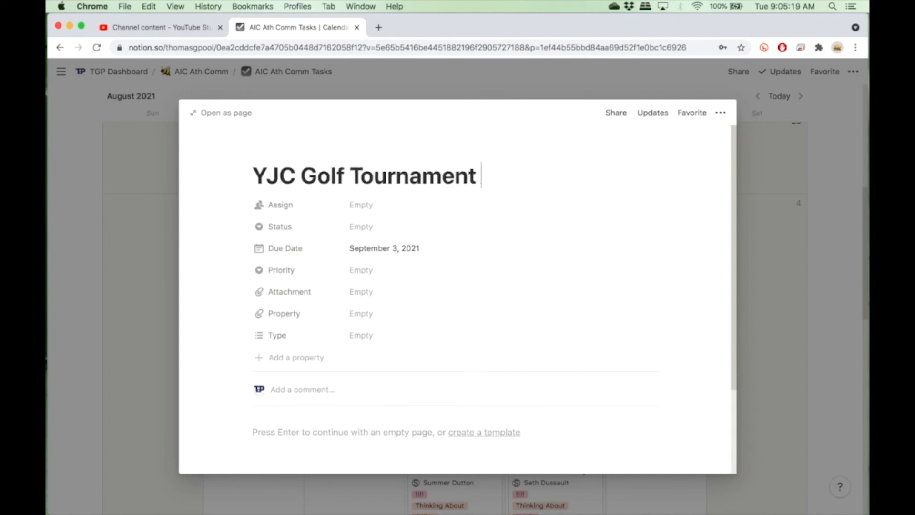
type("IG")
Assign the new task to the workspace owner and set its status to Thinking About.
left_click(352, 203)
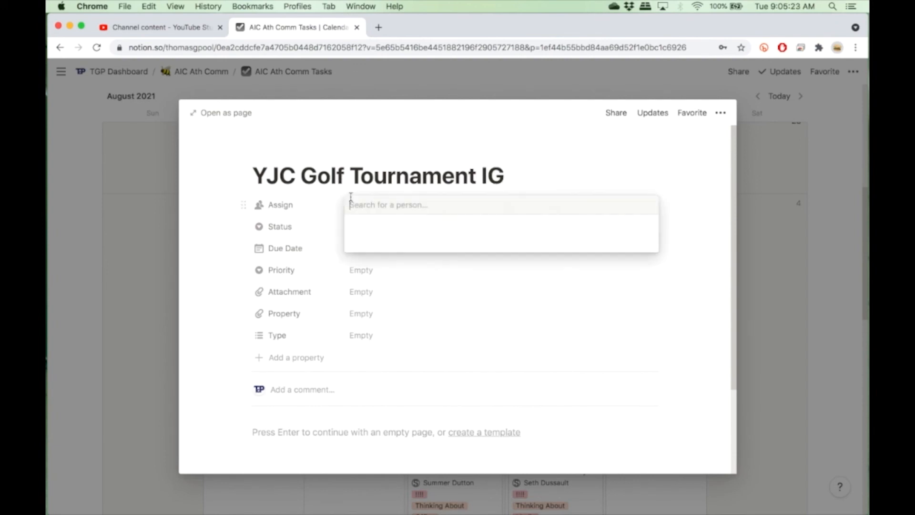
left_click(380, 243)
left_click(343, 235)
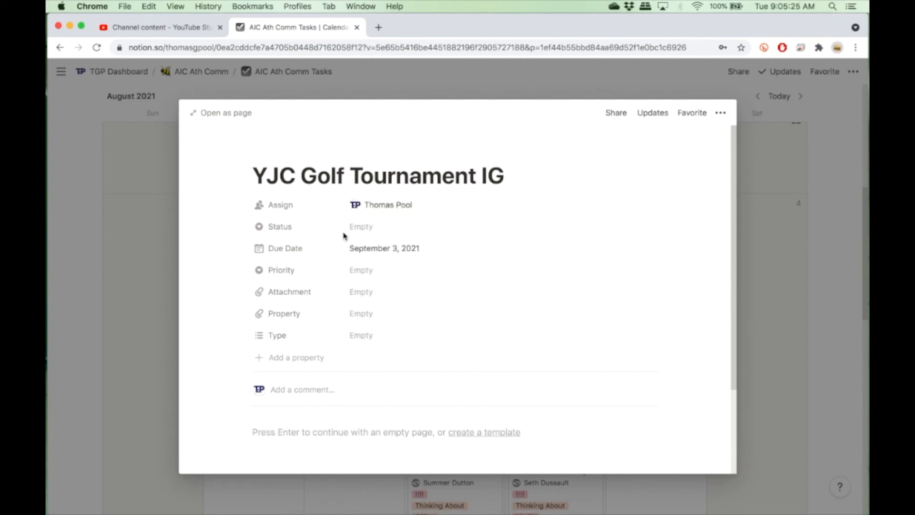
left_click(362, 227)
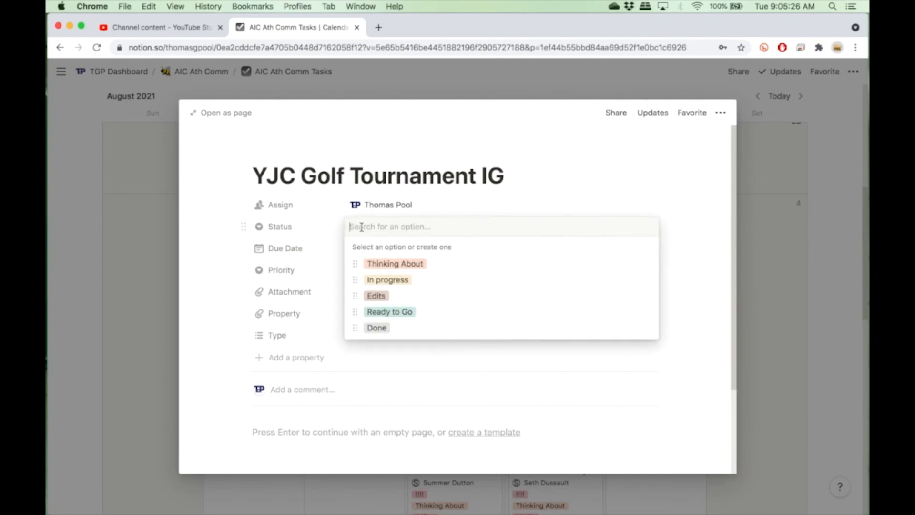
left_click(394, 265)
Set the new task's priority to !!!! and its type to Social and Graphic, then close the page.
left_click(373, 273)
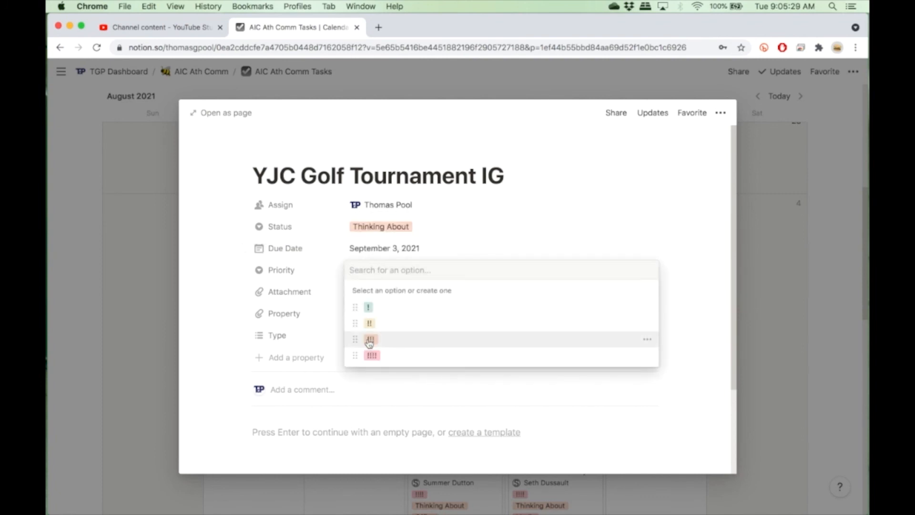
left_click(371, 355)
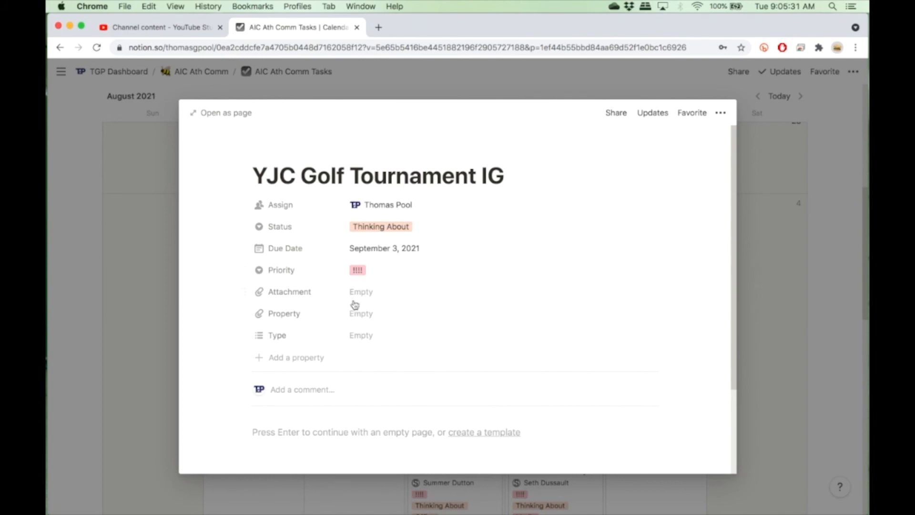
left_click(359, 335)
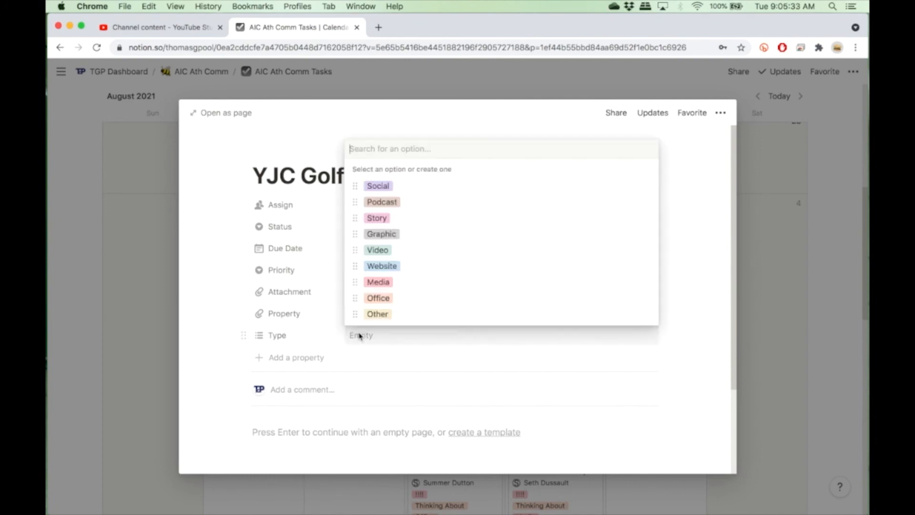
left_click(394, 187)
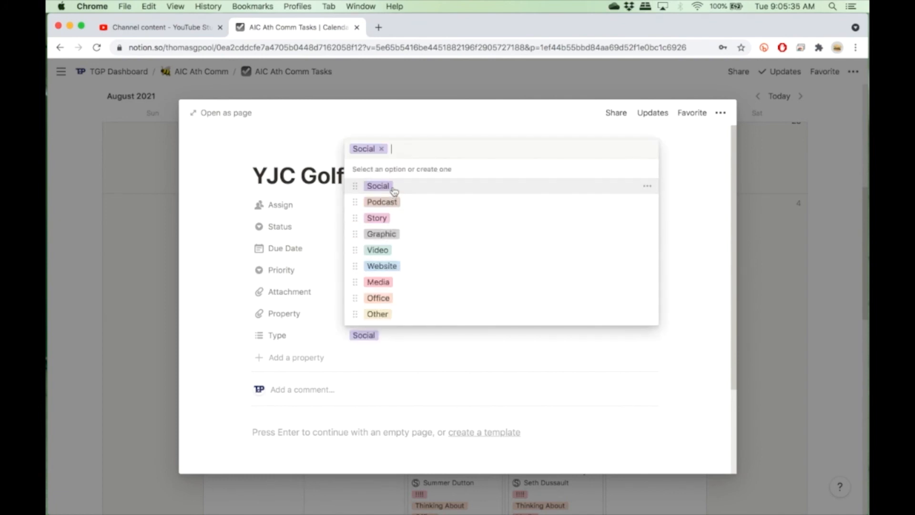
left_click(387, 234)
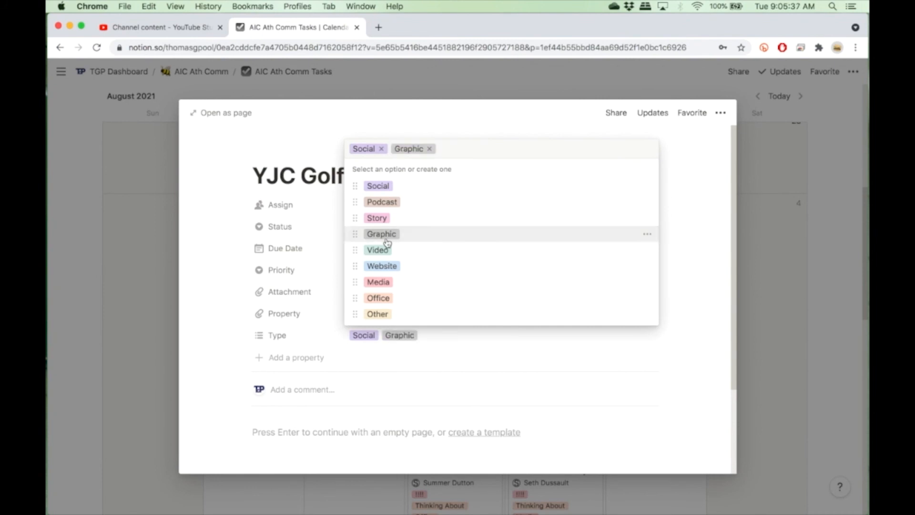
left_click(234, 309)
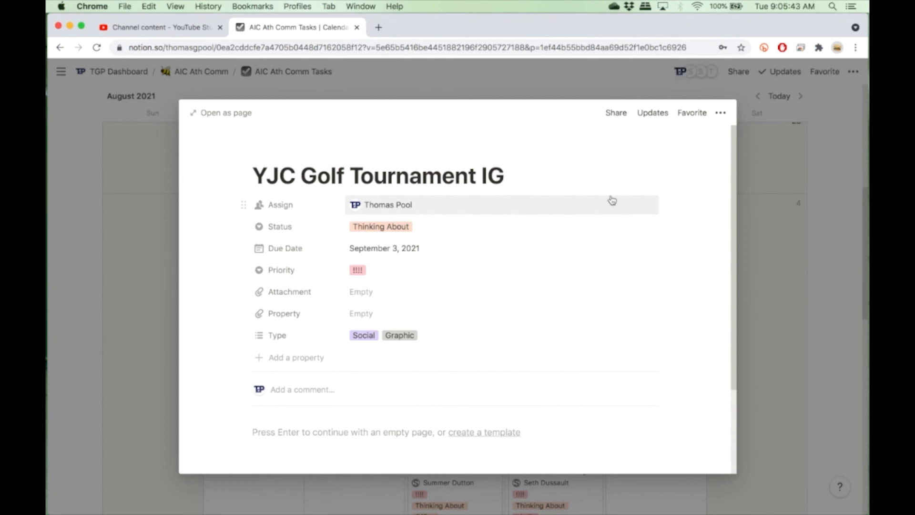
left_click(791, 277)
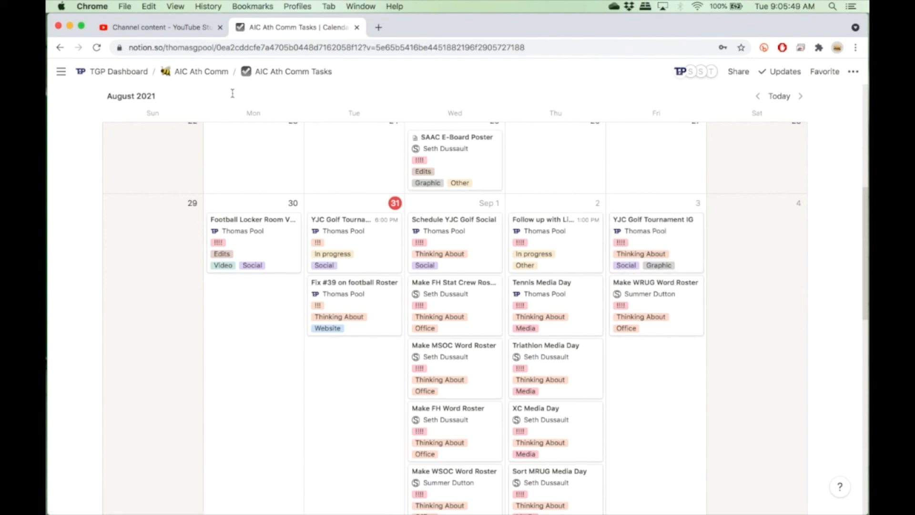
Return to the Thomas table view and review where the new September 3 task appears.
scroll(136, 169, "down", 2)
scroll(135, 170, "up", 10)
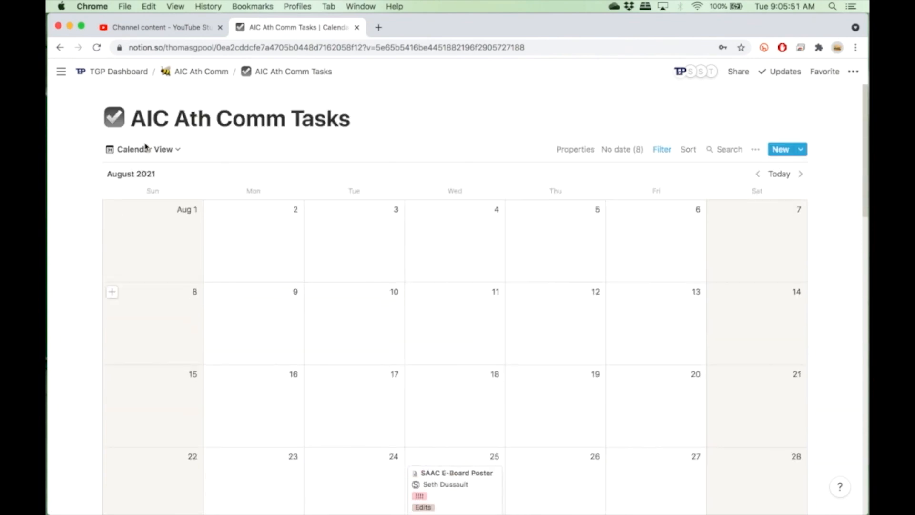
left_click(144, 151)
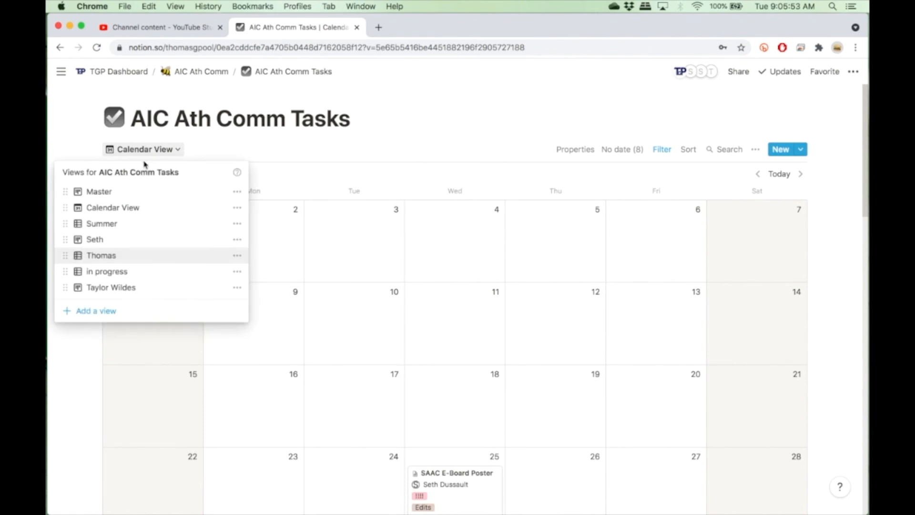
left_click(115, 256)
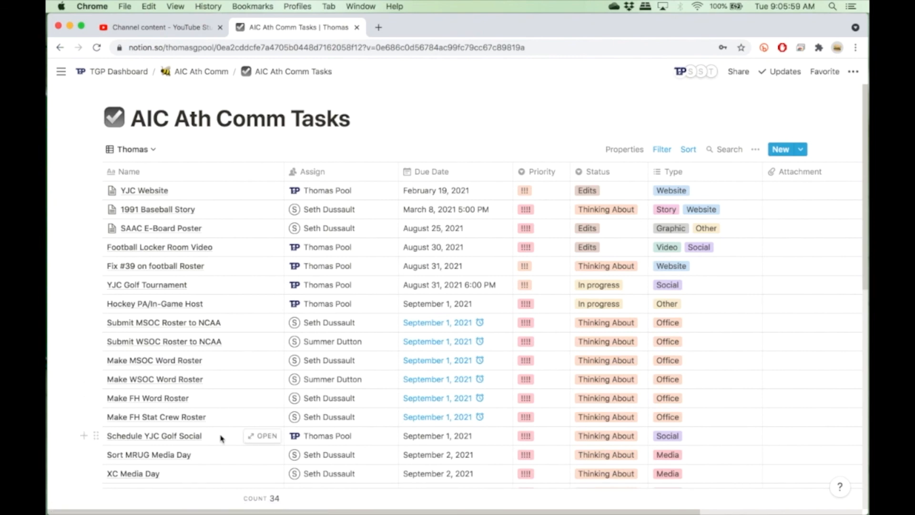
scroll(220, 438, "down", 5)
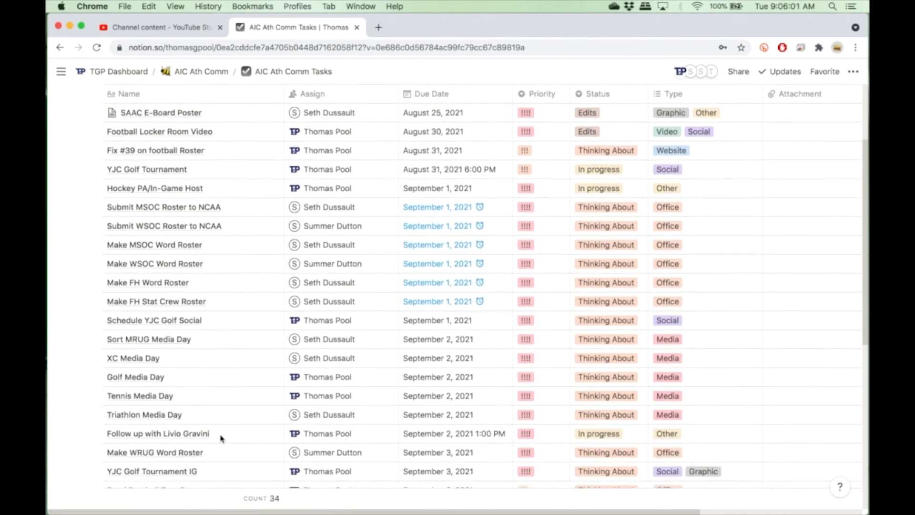
scroll(220, 437, "down", 1)
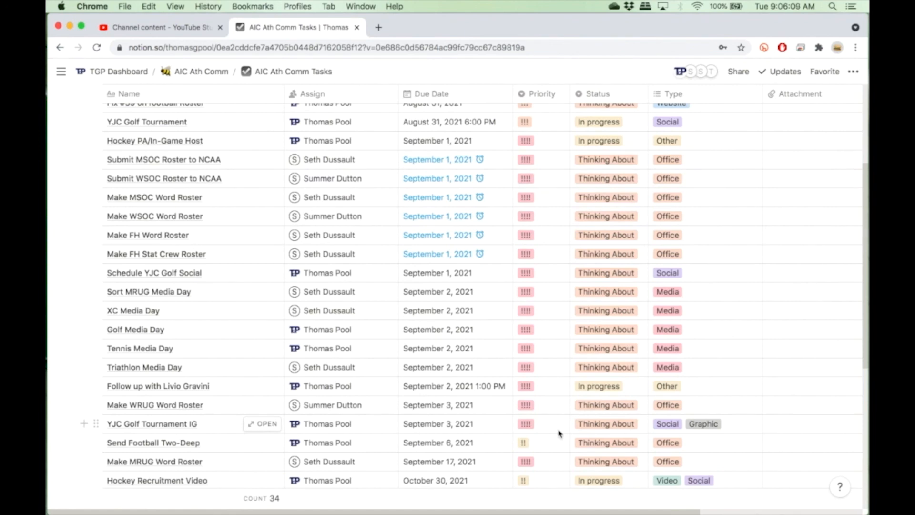
scroll(559, 433, "down", 5)
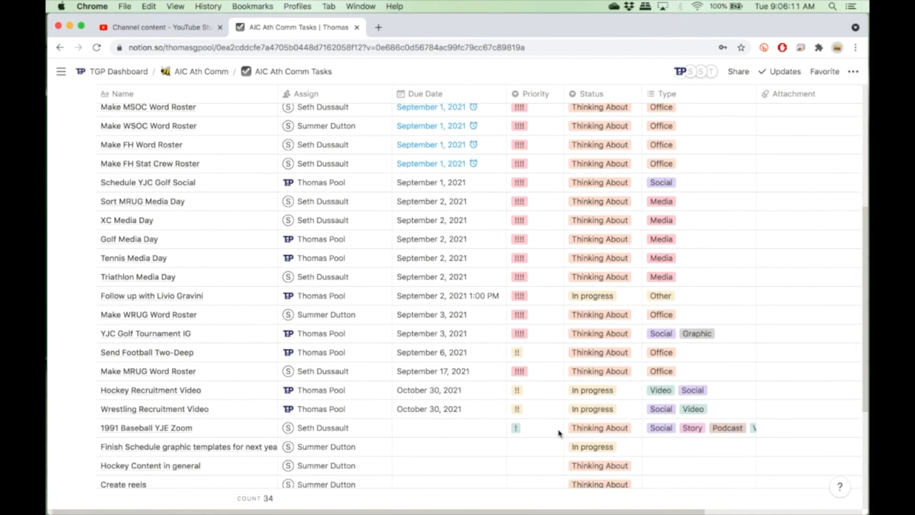
scroll(559, 432, "up", 10)
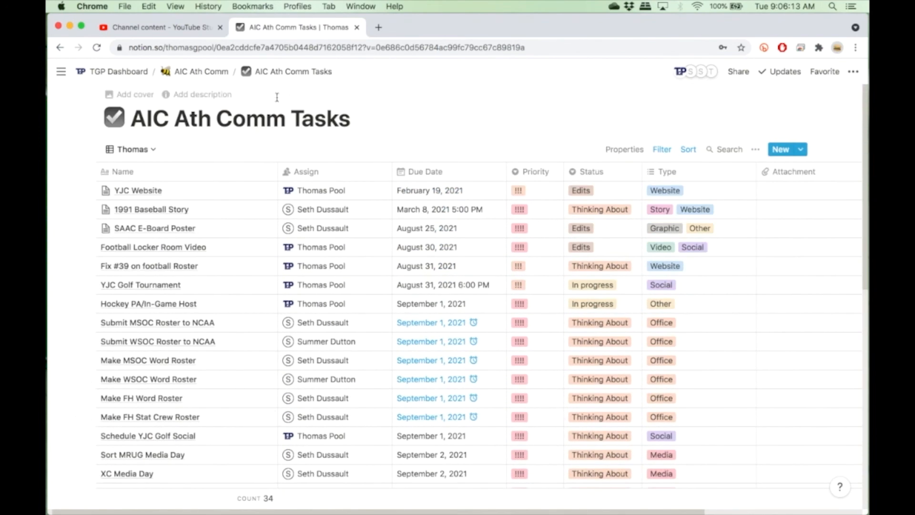
Add a new table view to the task database named Video Projects.
left_click(140, 149)
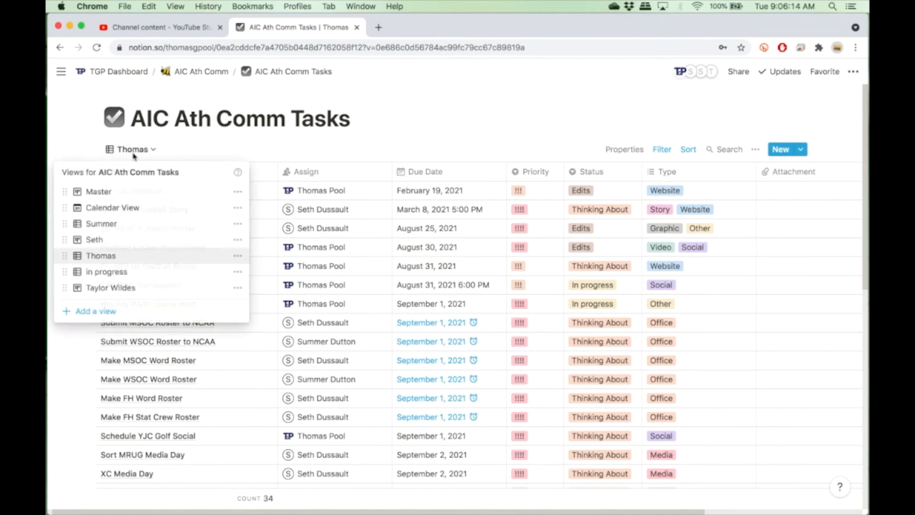
left_click(91, 311)
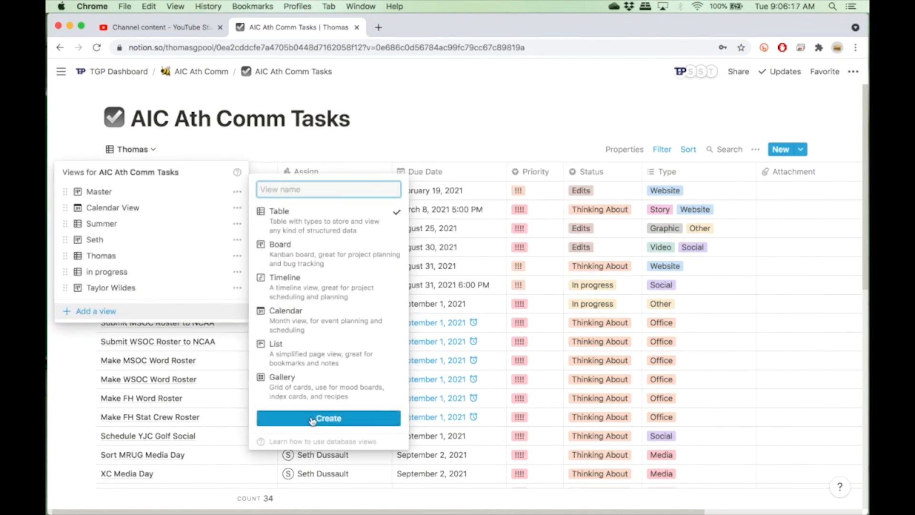
type("Video Projects")
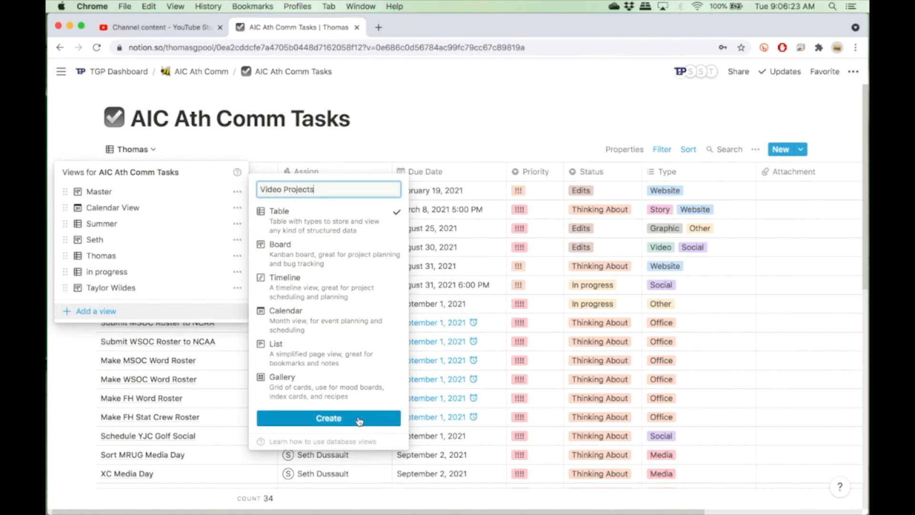
left_click(328, 418)
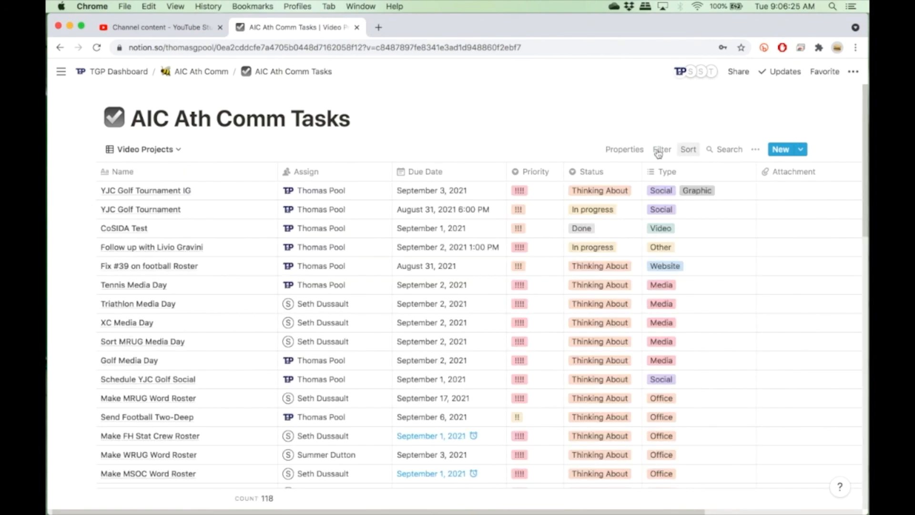
Filter the Video Projects view to show only tasks whose Type contains Video.
left_click(668, 150)
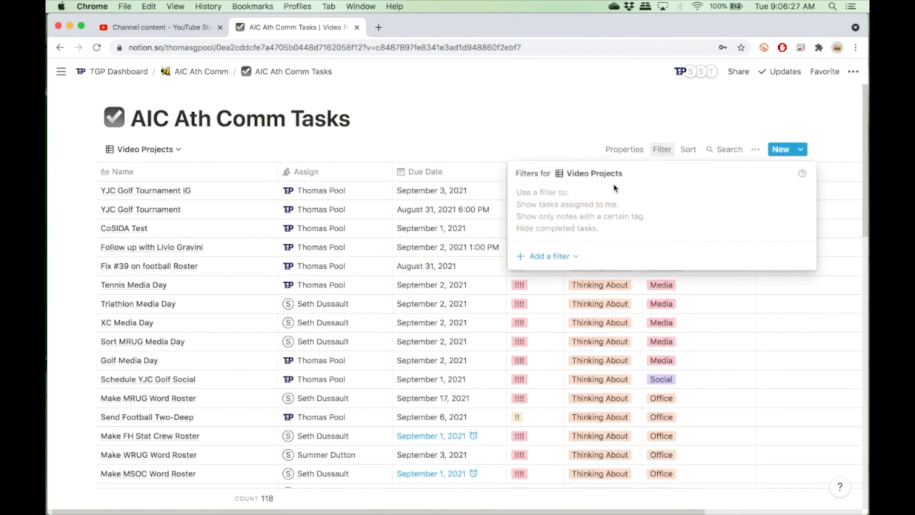
left_click(542, 262)
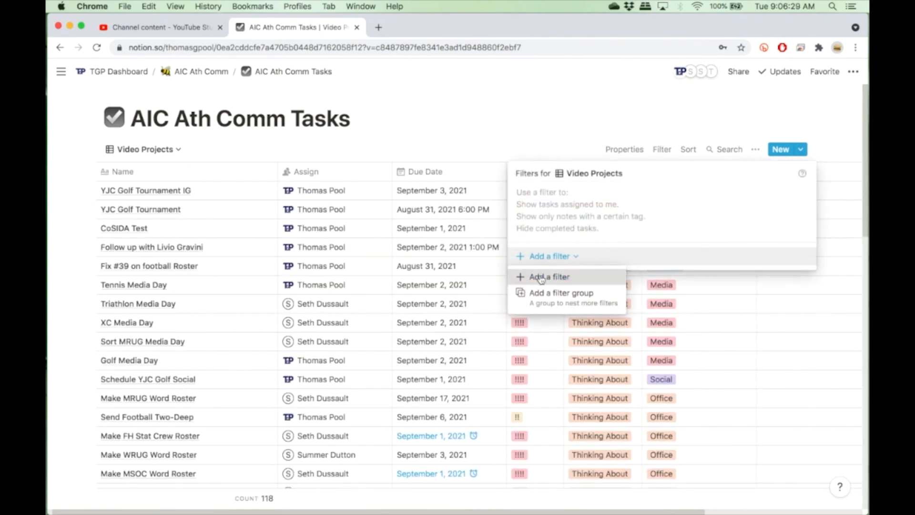
left_click(542, 277)
left_click(605, 200)
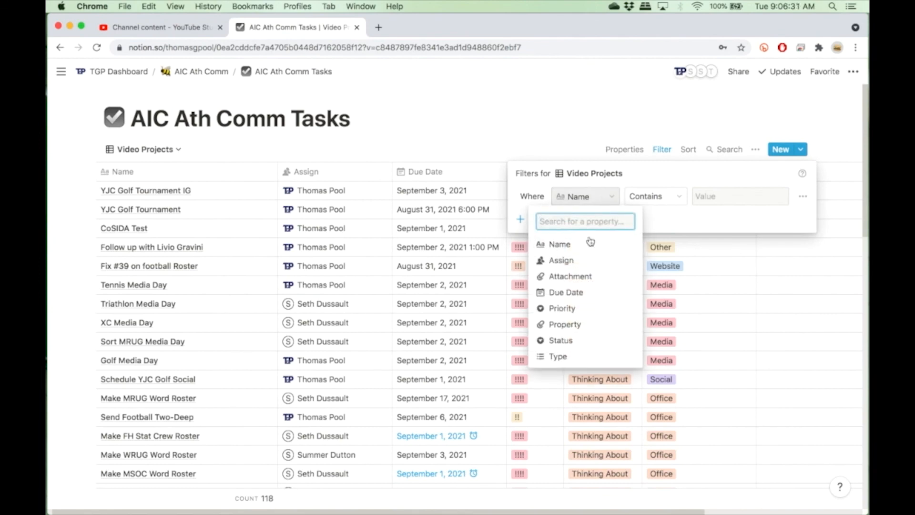
left_click(558, 357)
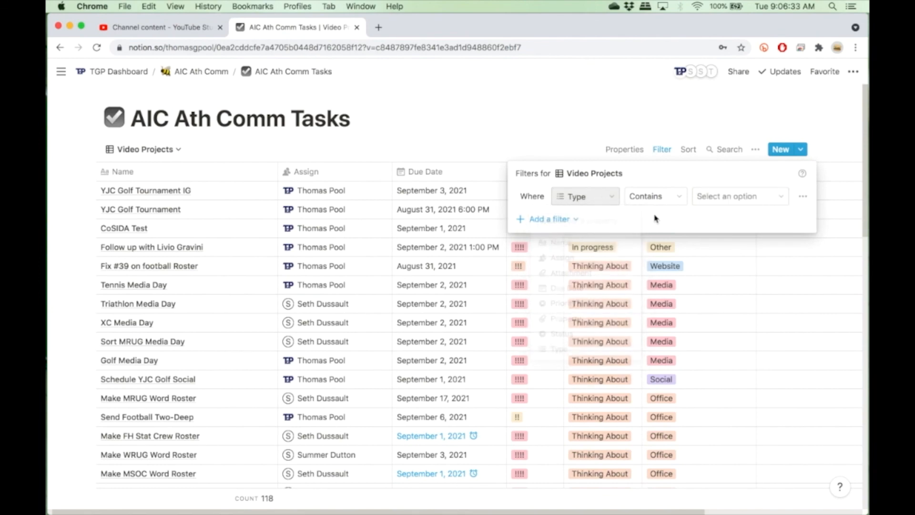
left_click(663, 205)
left_click(713, 200)
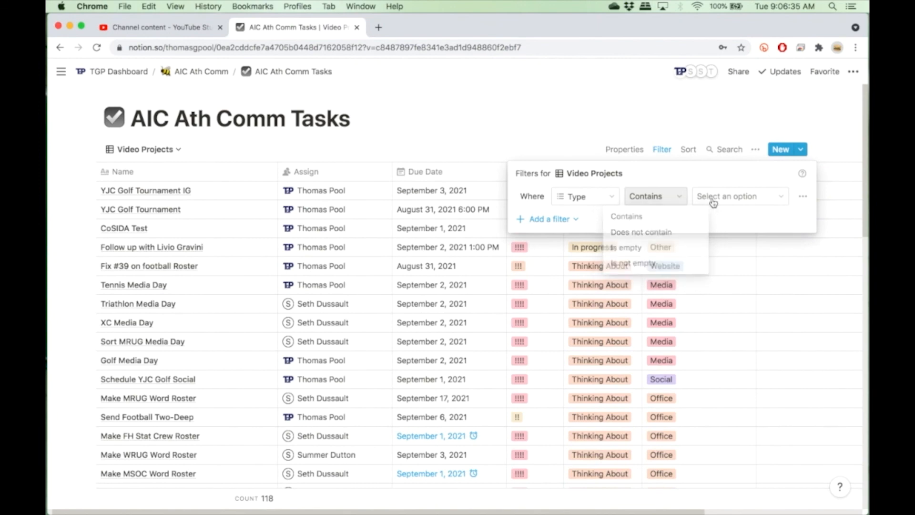
left_click(702, 197)
left_click(714, 324)
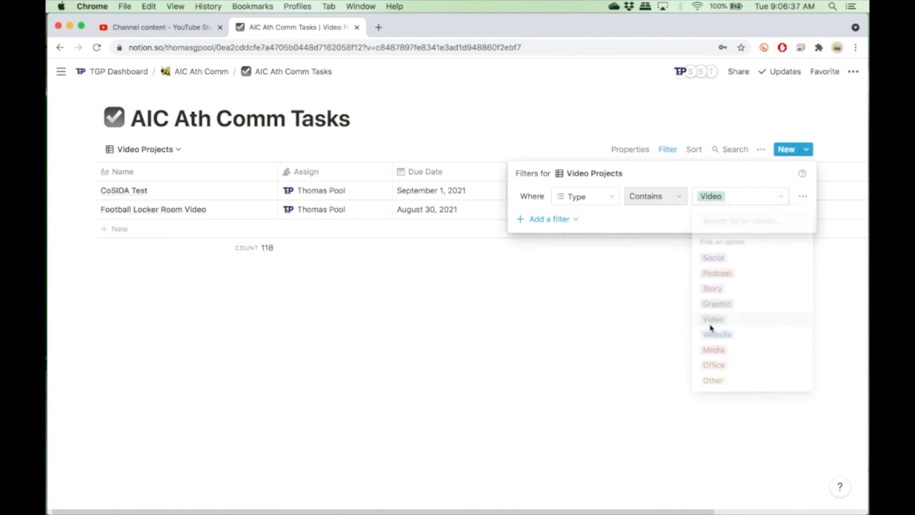
left_click(508, 85)
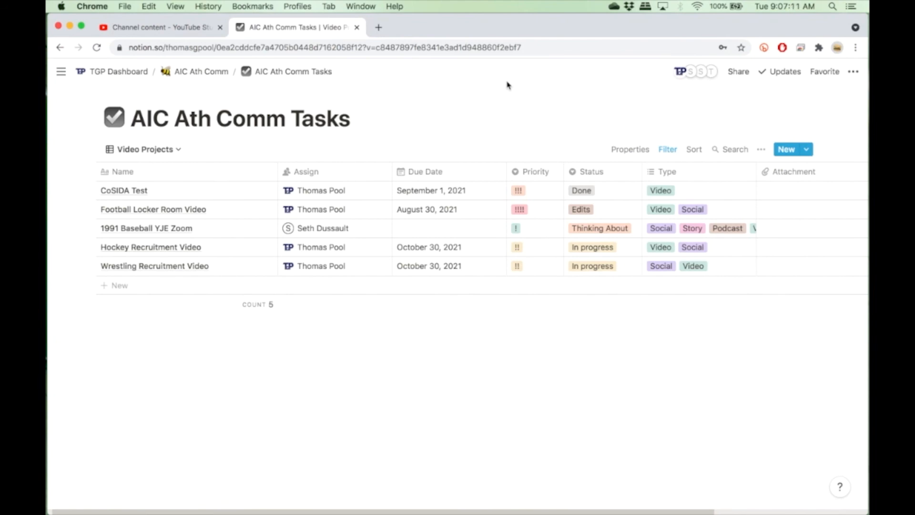
Navigate back to the AIC Ath Comm parent page.
left_click(219, 76)
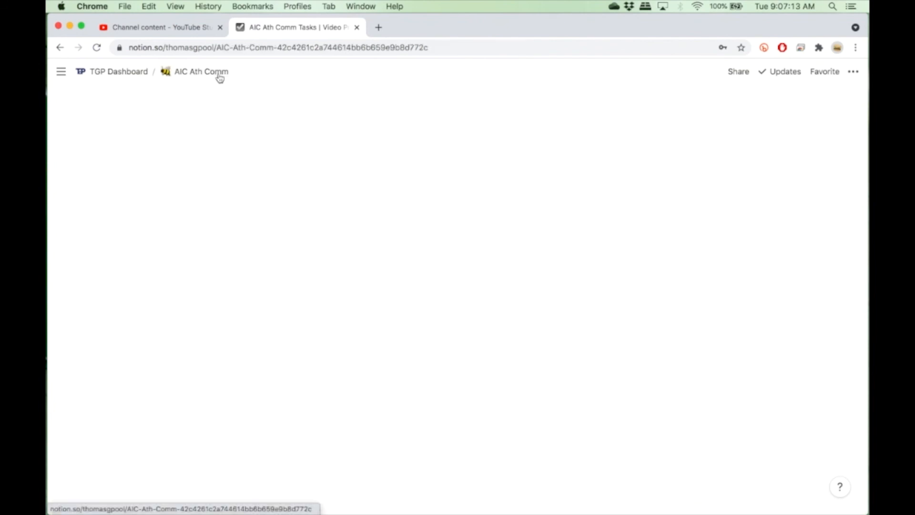